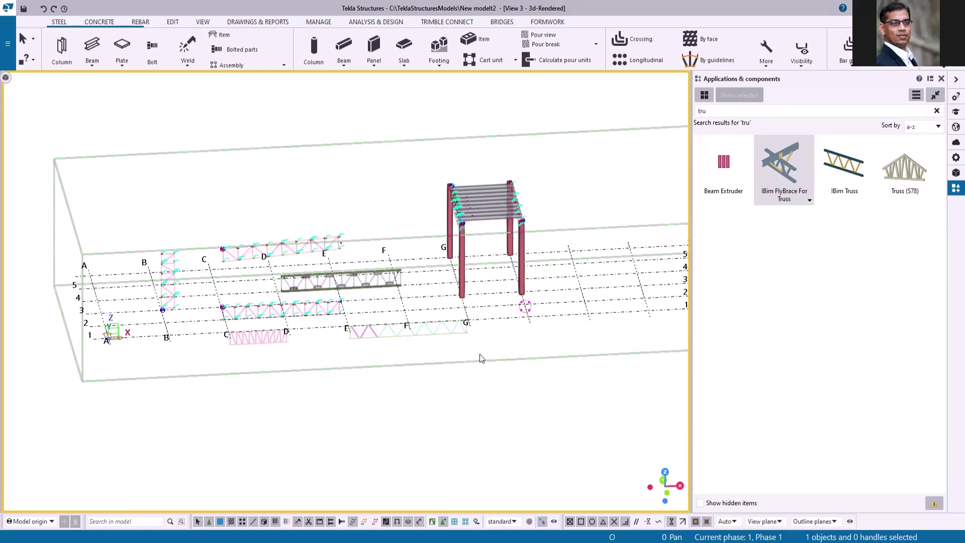
Zoom the 3D view in on the trusses beside the 'tru' search results
{"action": "scroll", "coordinate": [362, 360], "scroll_direction": "up", "scroll_amount": 2}
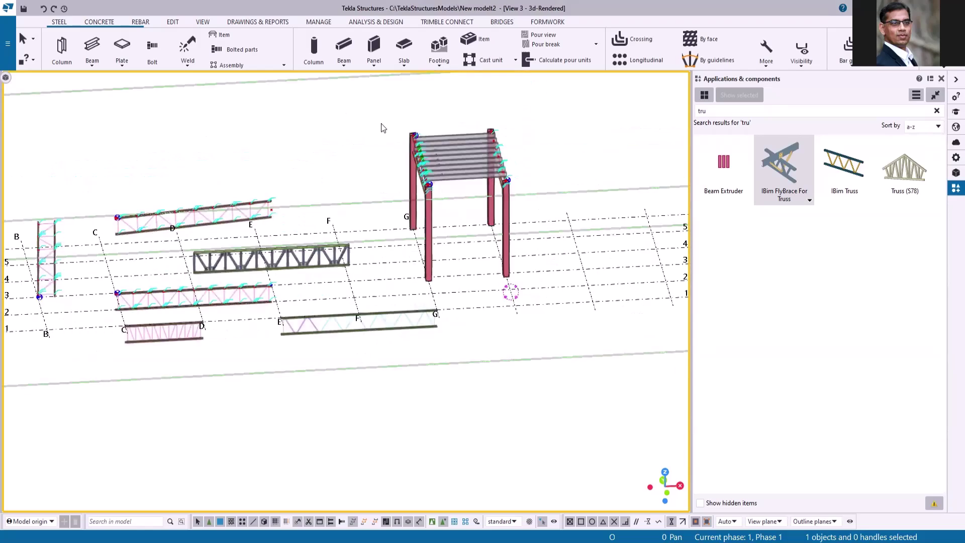
{"action": "left_click", "coordinate": [843, 167]}
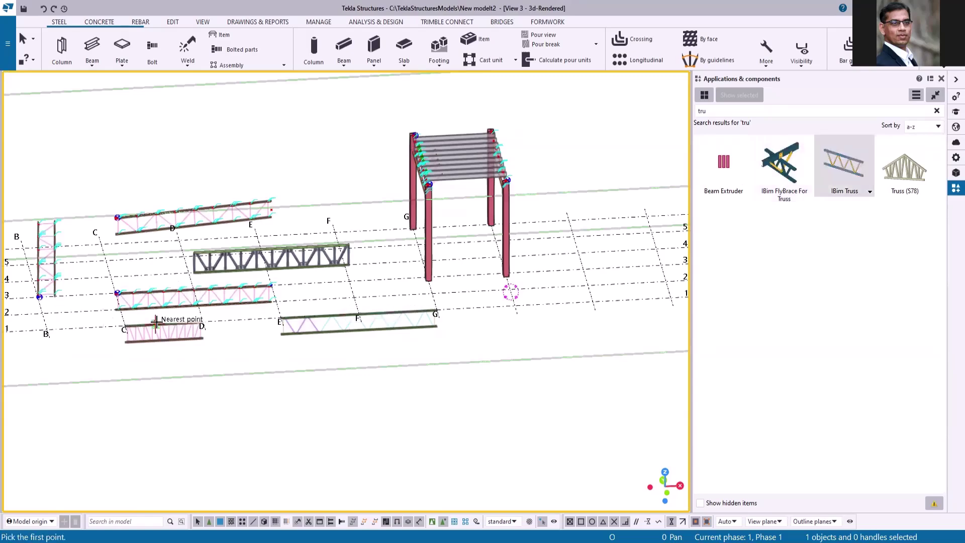
{"action": "scroll", "coordinate": [156, 322], "scroll_direction": "up", "scroll_amount": 5}
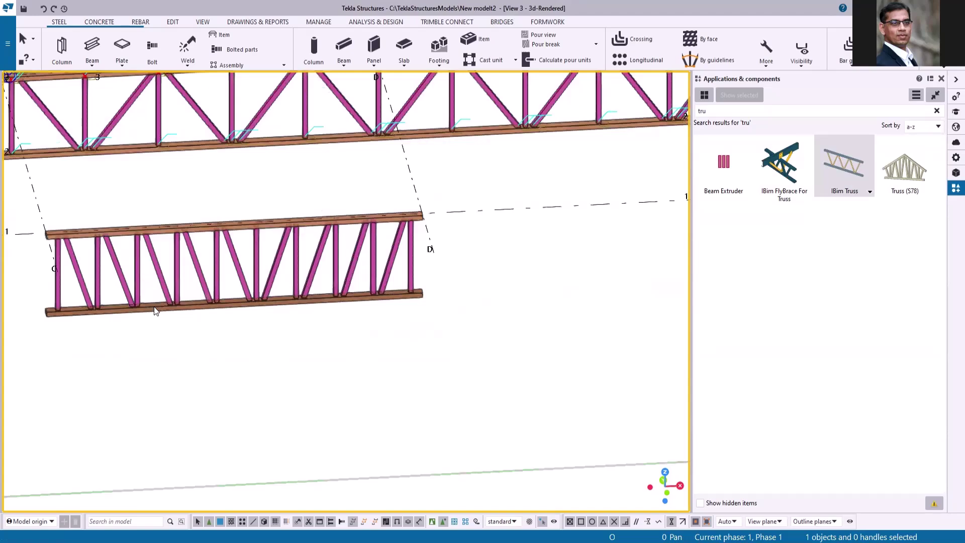
{"action": "left_click", "coordinate": [243, 285]}
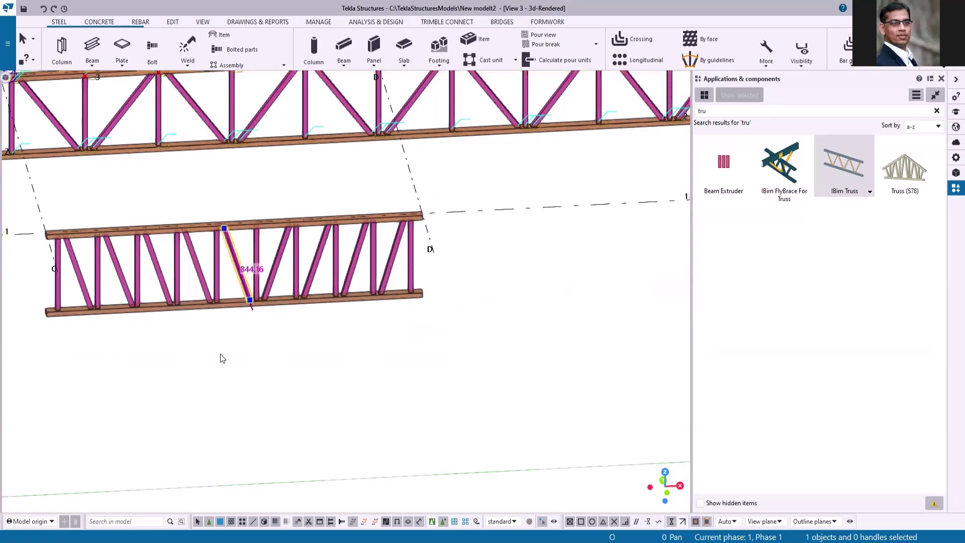
{"action": "key", "text": "Escape"}
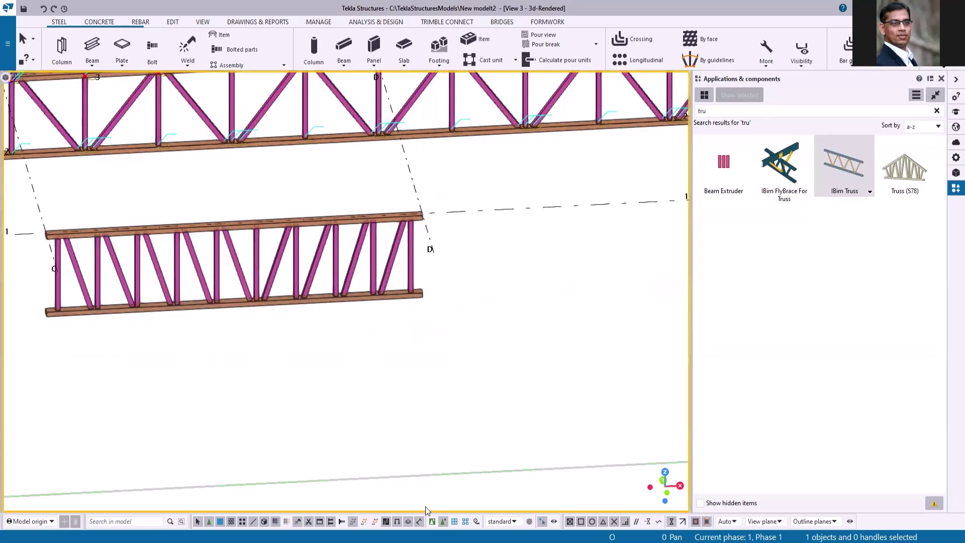
Switch the C–D truss to the second web layout and apply it
{"action": "double_click", "coordinate": [251, 304]}
{"action": "scroll", "coordinate": [98, 251], "scroll_direction": "down", "scroll_amount": 3}
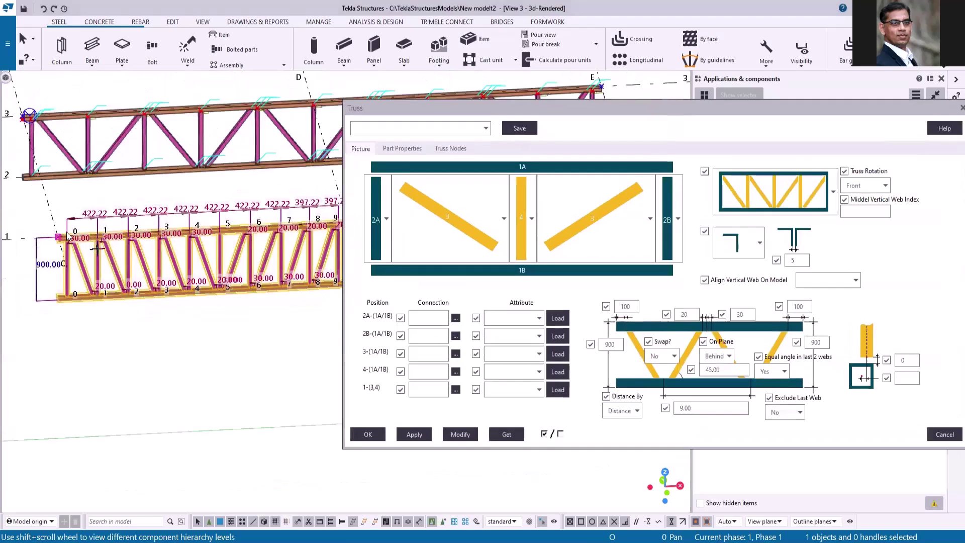
{"action": "left_click", "coordinate": [834, 195]}
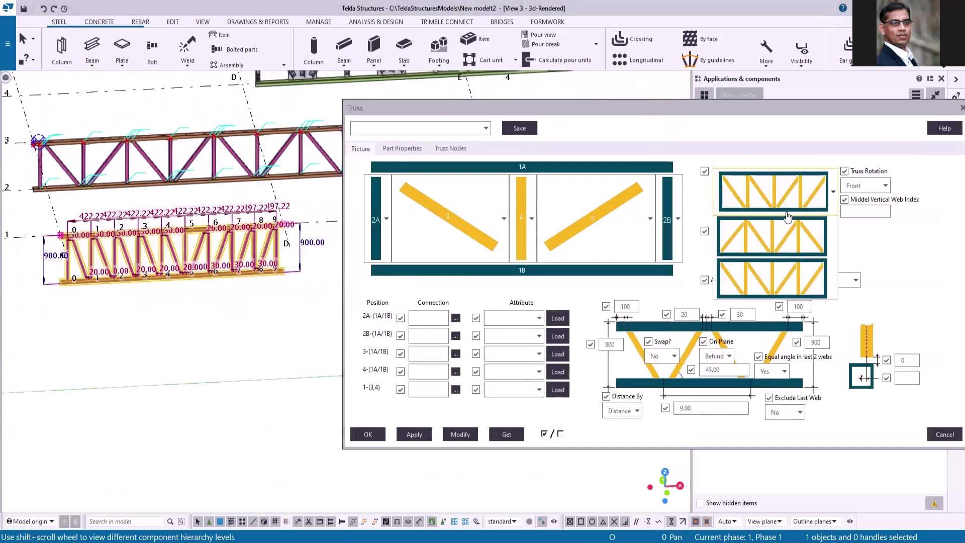
{"action": "left_click", "coordinate": [764, 237]}
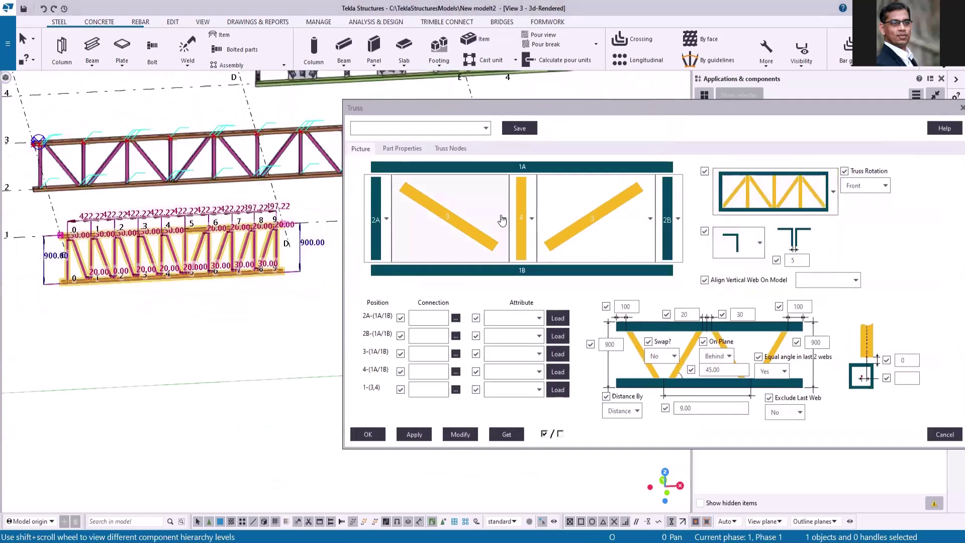
{"action": "left_click", "coordinate": [460, 435]}
{"action": "scroll", "coordinate": [203, 266], "scroll_direction": "up", "scroll_amount": 3}
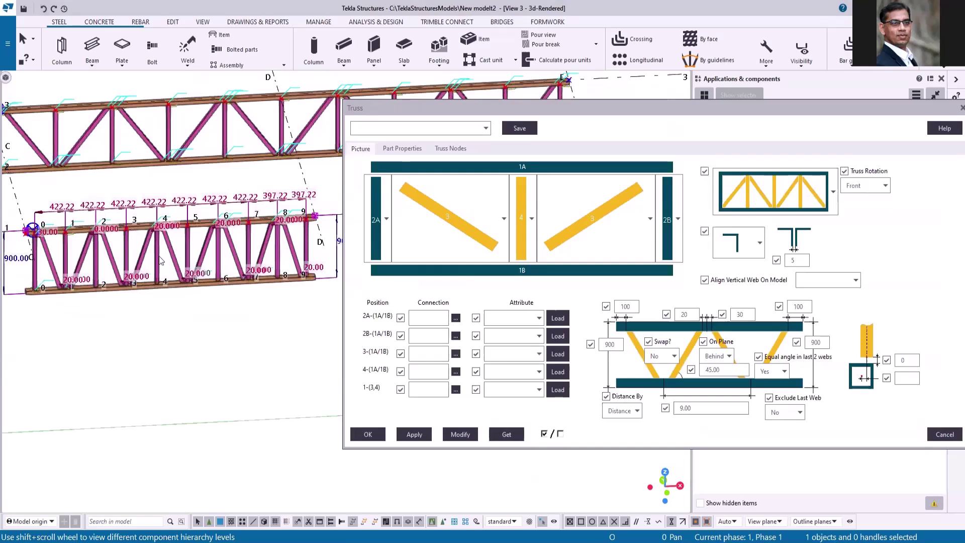
Make web 3 slope up to the right and update the truss
{"action": "left_click", "coordinate": [504, 218]}
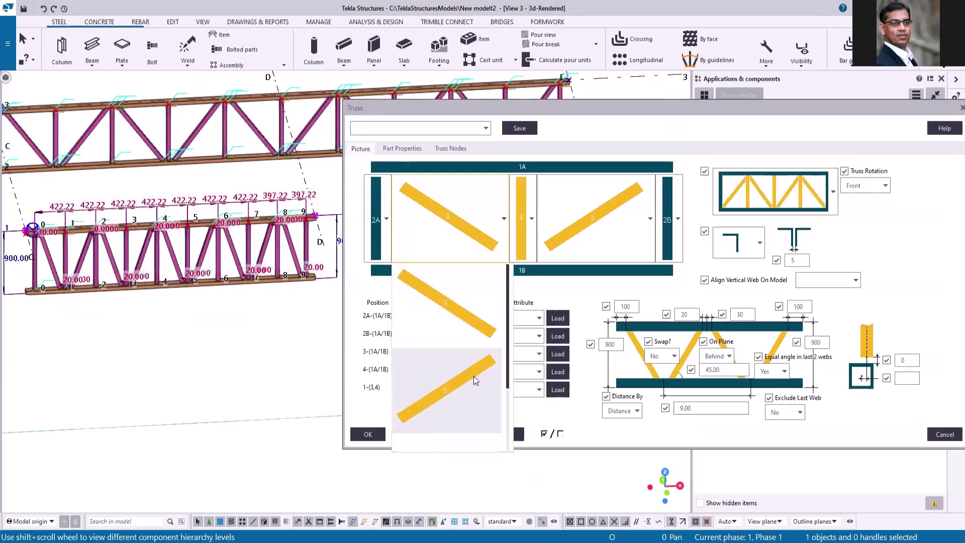
{"action": "left_click", "coordinate": [474, 376]}
{"action": "left_click", "coordinate": [456, 435]}
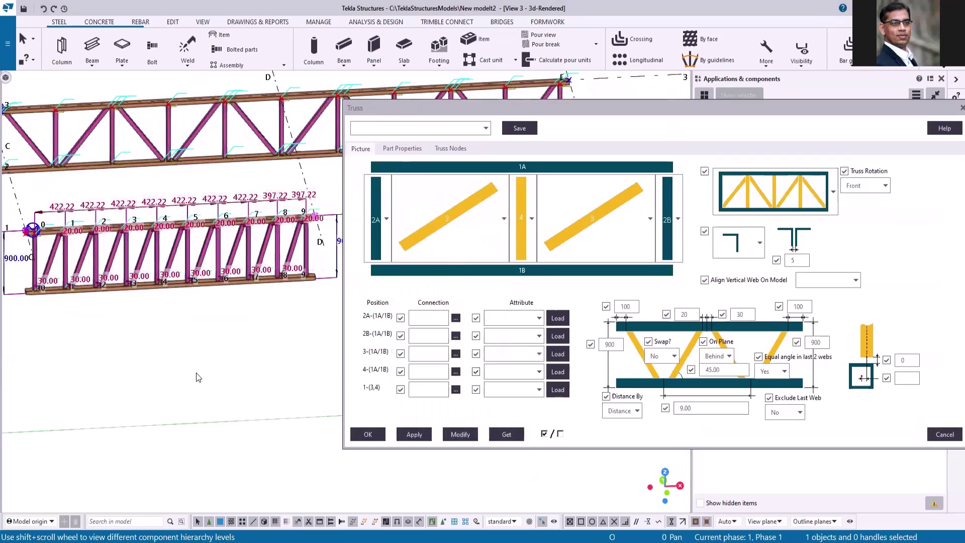
{"action": "scroll", "coordinate": [142, 287], "scroll_direction": "down", "scroll_amount": 2}
{"action": "scroll", "coordinate": [138, 282], "scroll_direction": "up", "scroll_amount": 5}
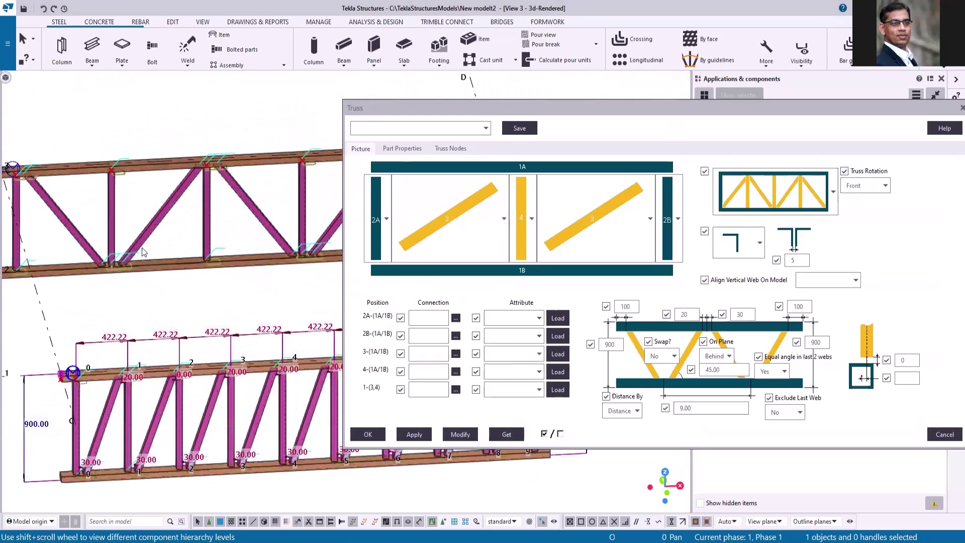
{"action": "scroll", "coordinate": [99, 270], "scroll_direction": "down", "scroll_amount": 3}
{"action": "scroll", "coordinate": [246, 201], "scroll_direction": "up", "scroll_amount": 4}
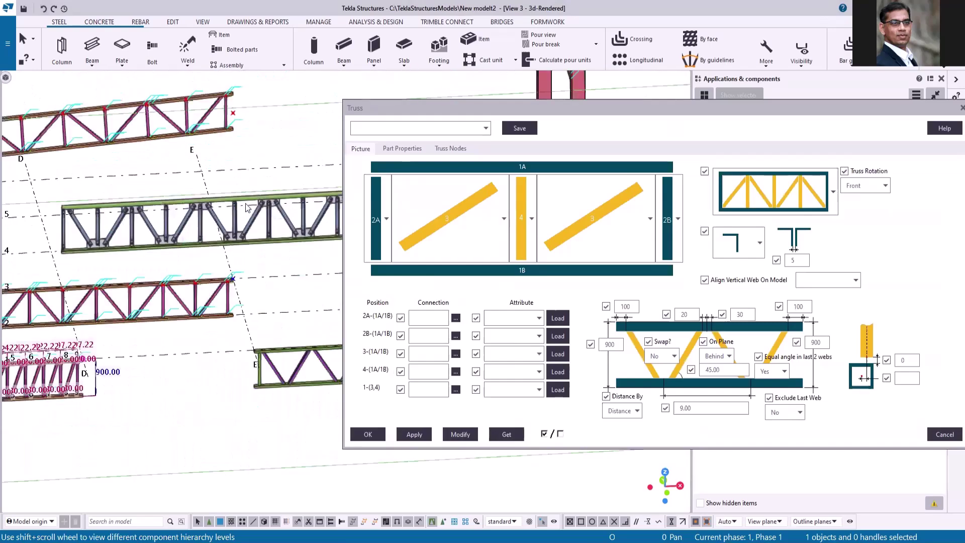
Load the gusset truss's properties and confirm the web connection keeps attribute 2a1
{"action": "double_click", "coordinate": [246, 200]}
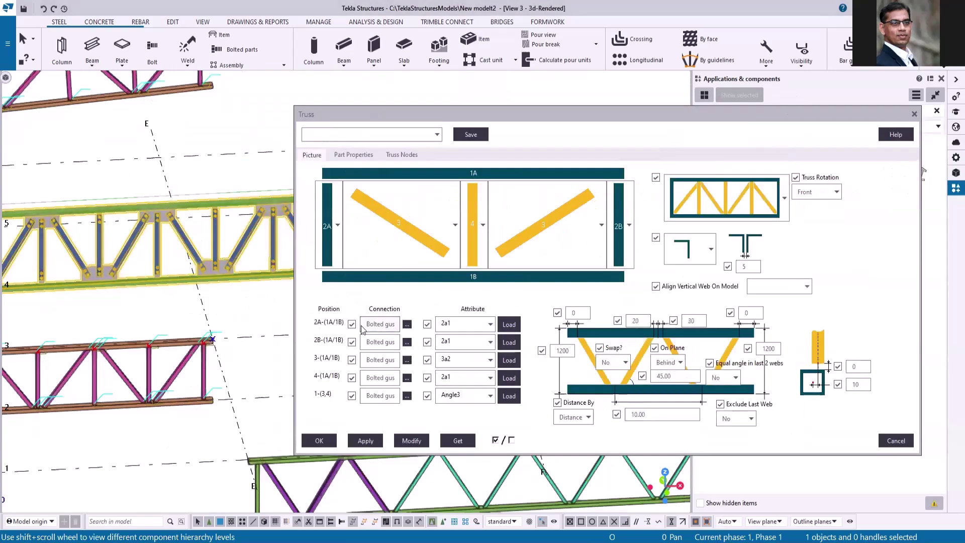
{"action": "left_click", "coordinate": [407, 325]}
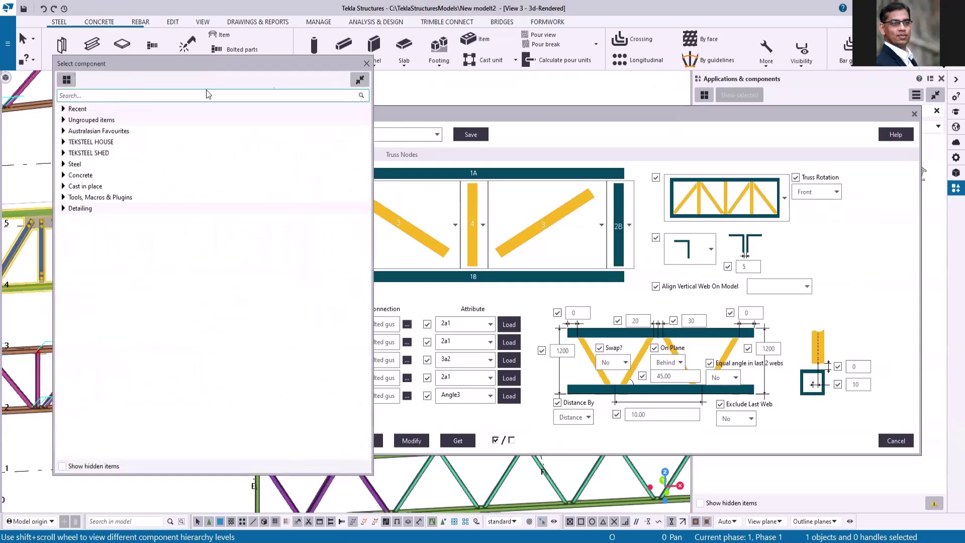
{"action": "key", "text": "Escape"}
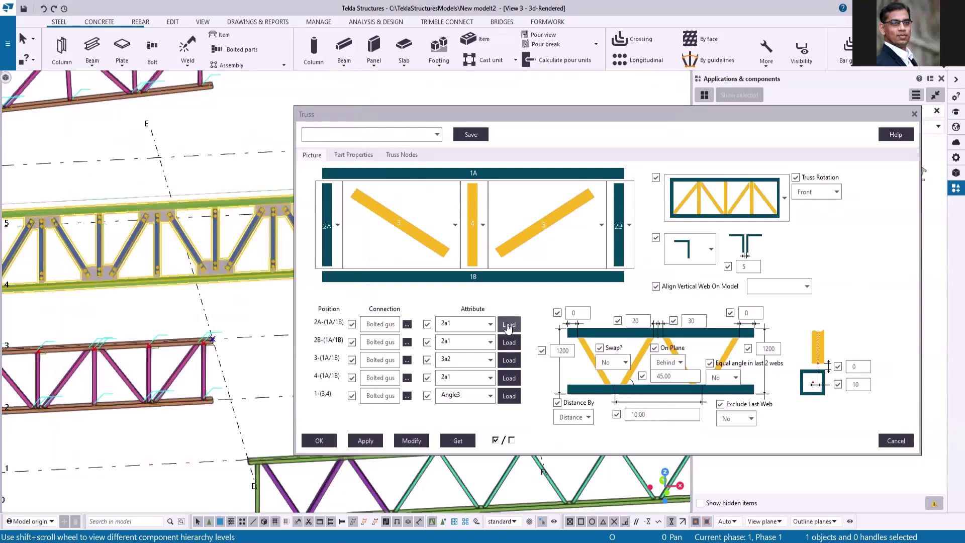
{"action": "left_click", "coordinate": [490, 324]}
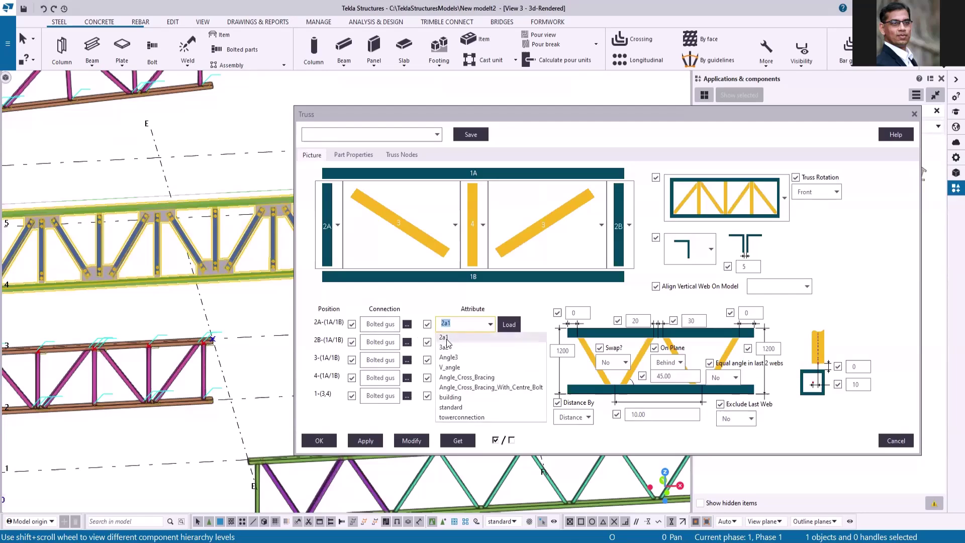
{"action": "left_click", "coordinate": [516, 291]}
{"action": "scroll", "coordinate": [186, 303], "scroll_direction": "down", "scroll_amount": 2}
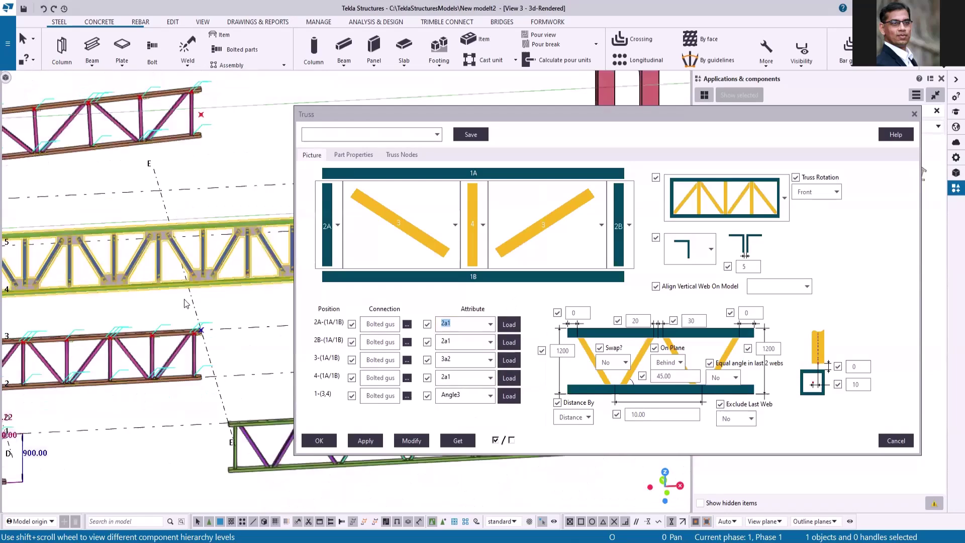
Zoom to the green truss and load its 900-deep settings into the Truss dialog
{"action": "scroll", "coordinate": [186, 304], "scroll_direction": "up", "scroll_amount": 6}
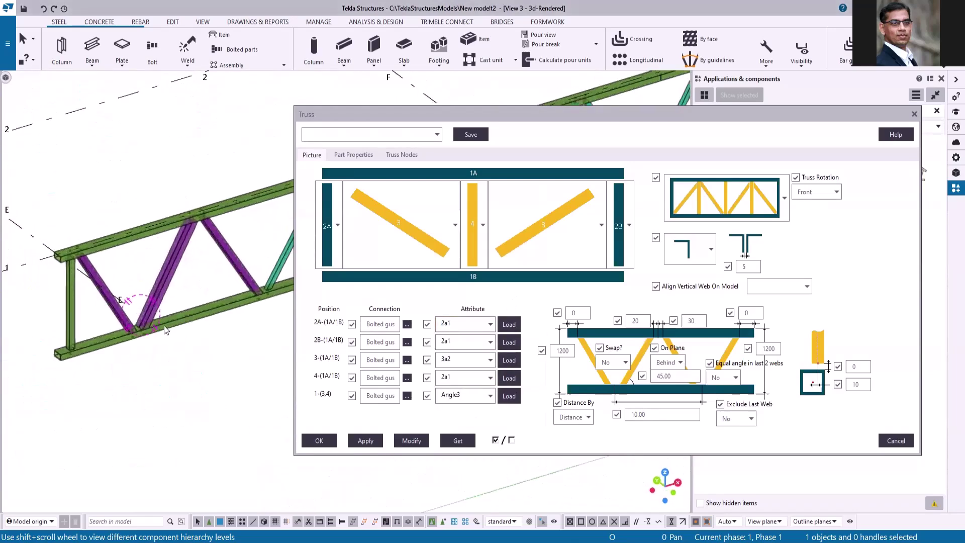
{"action": "scroll", "coordinate": [125, 264], "scroll_direction": "down", "scroll_amount": 2}
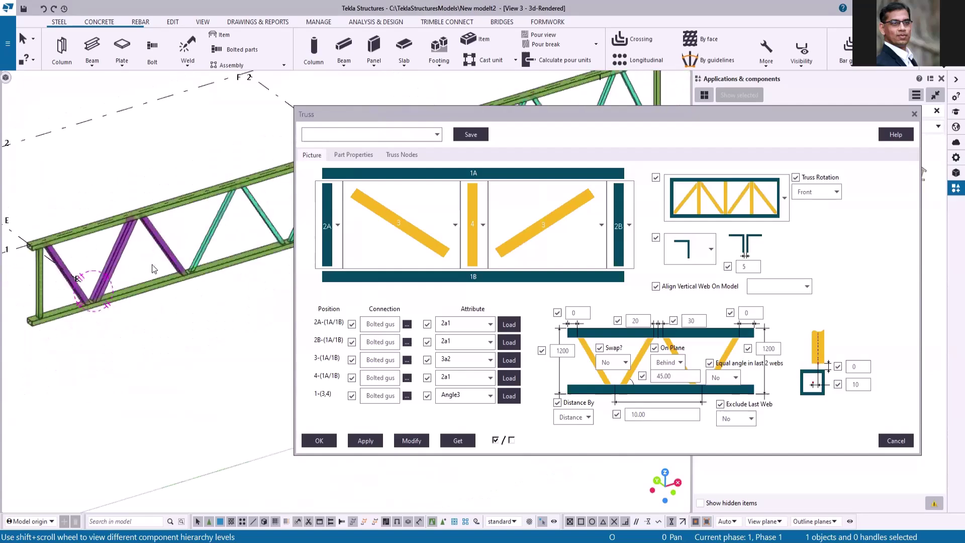
{"action": "scroll", "coordinate": [178, 265], "scroll_direction": "up", "scroll_amount": 3}
{"action": "scroll", "coordinate": [196, 230], "scroll_direction": "down", "scroll_amount": 3}
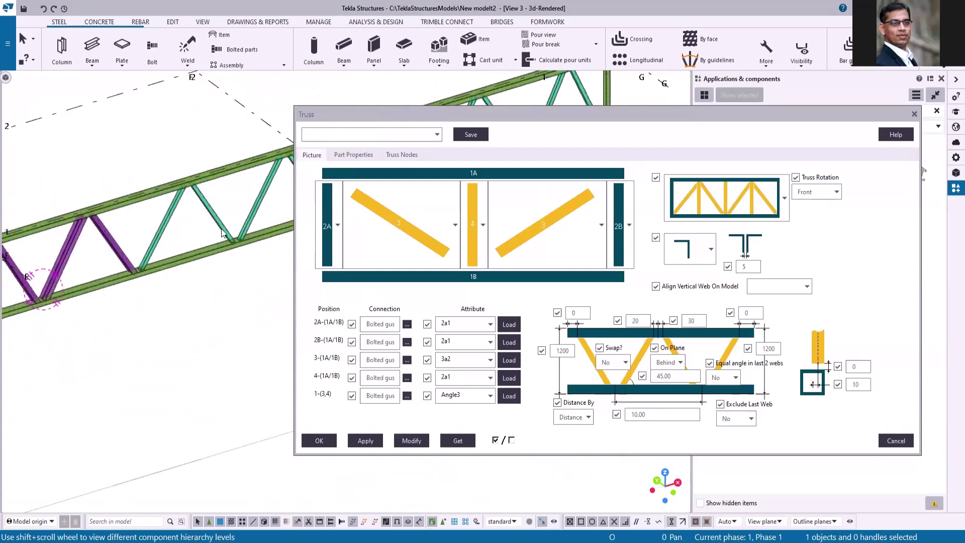
{"action": "scroll", "coordinate": [147, 270], "scroll_direction": "up", "scroll_amount": 2}
{"action": "double_click", "coordinate": [146, 269]}
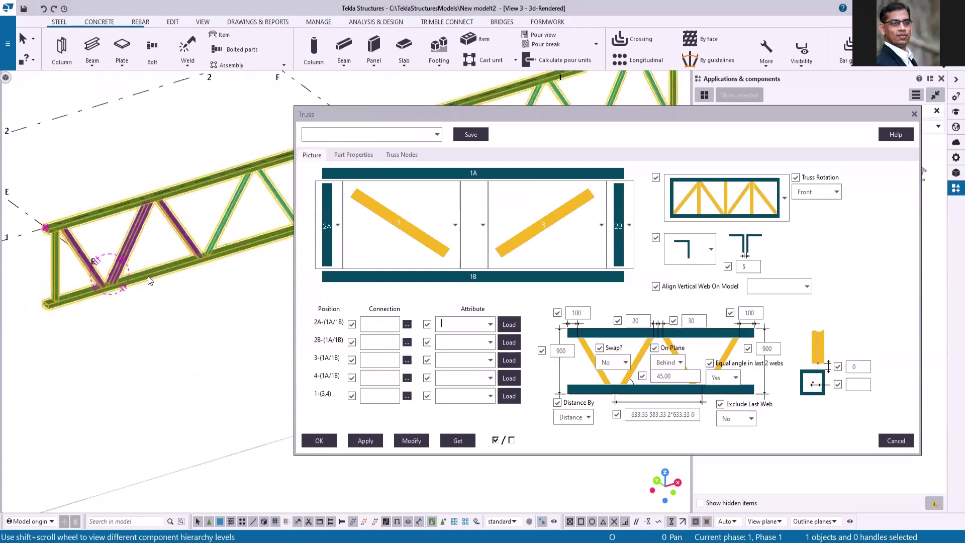
Select the existing truss and scroll the node table to its Node and Offset columns
{"action": "left_click", "coordinate": [391, 155]}
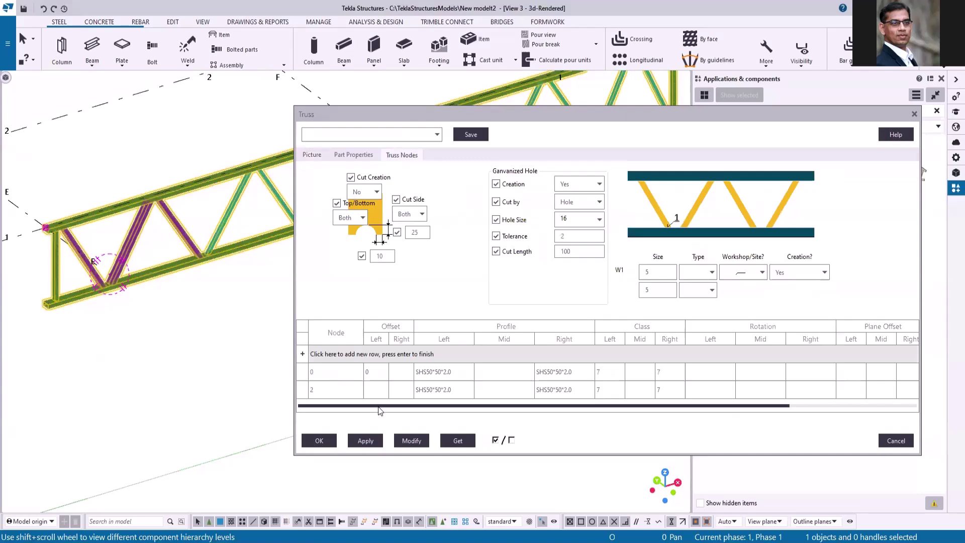
{"action": "left_click_drag", "start_coordinate": [378, 407], "coordinate": [757, 406]}
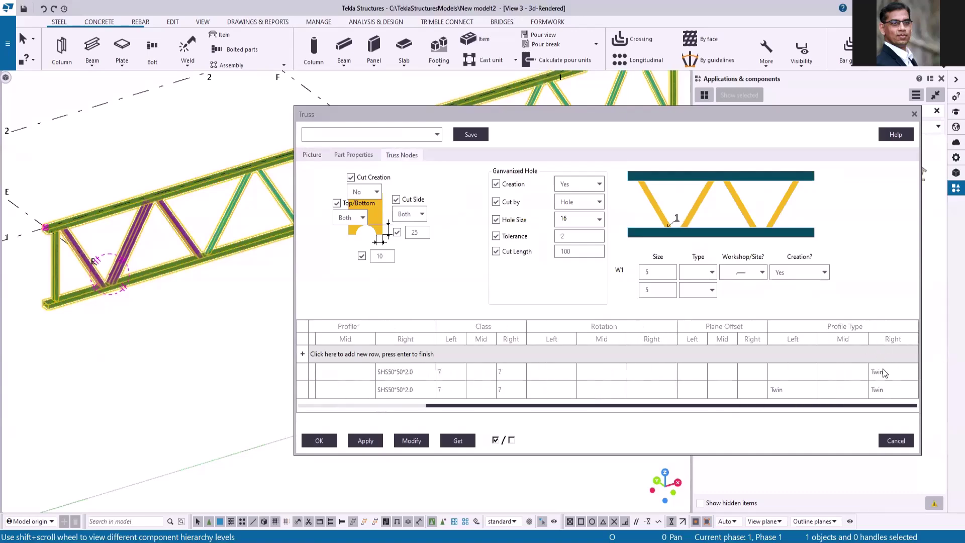
{"action": "left_click", "coordinate": [109, 303]}
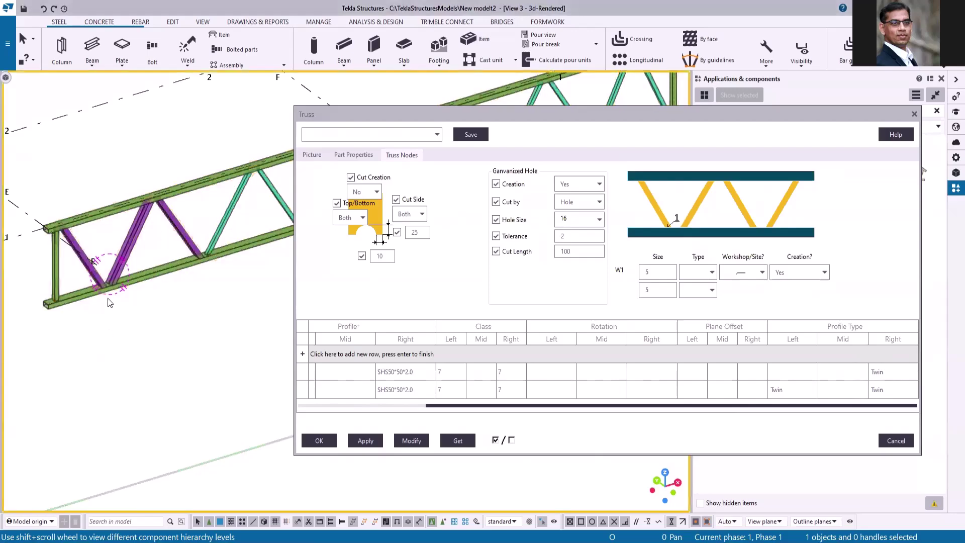
{"action": "left_click", "coordinate": [107, 284]}
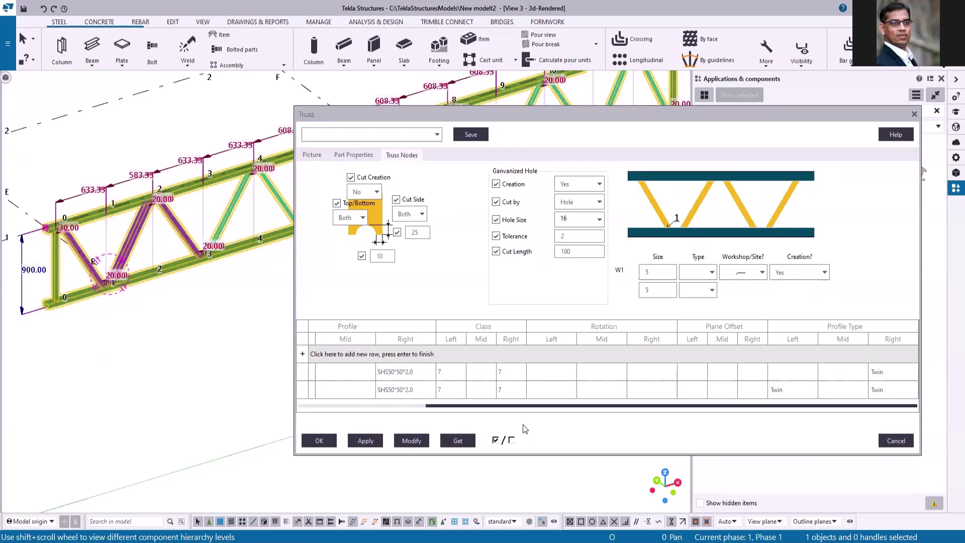
{"action": "left_click_drag", "start_coordinate": [514, 404], "coordinate": [628, 414]}
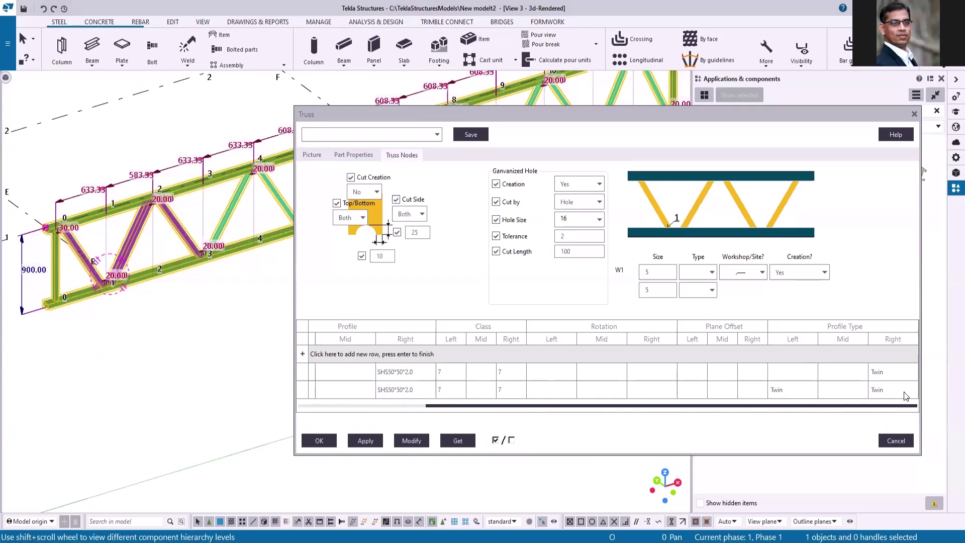
{"action": "left_click_drag", "start_coordinate": [822, 406], "coordinate": [594, 406]}
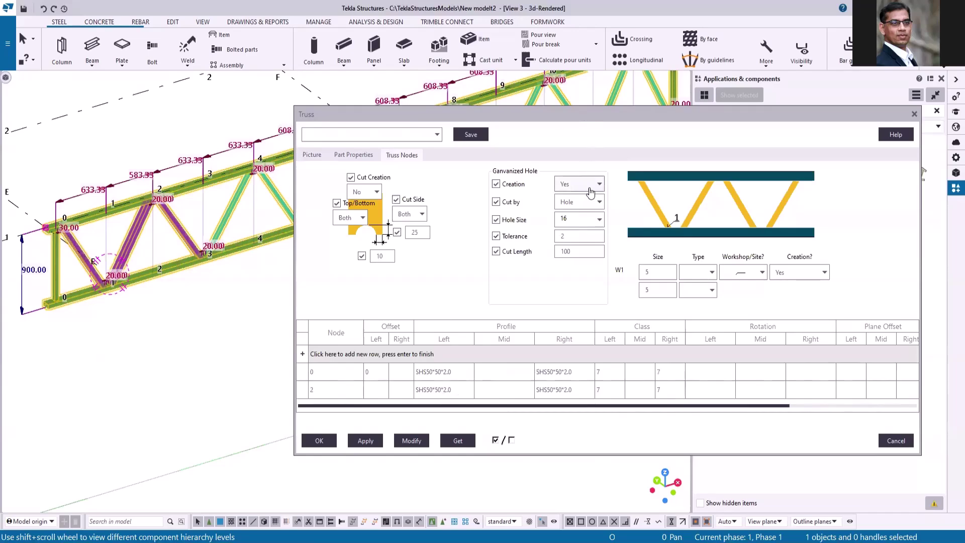
Zoom in on the truss node and back out, shifting the Truss dialog aside and back
{"action": "scroll", "coordinate": [154, 196], "scroll_direction": "up", "scroll_amount": 4}
{"action": "scroll", "coordinate": [171, 221], "scroll_direction": "up", "scroll_amount": 4}
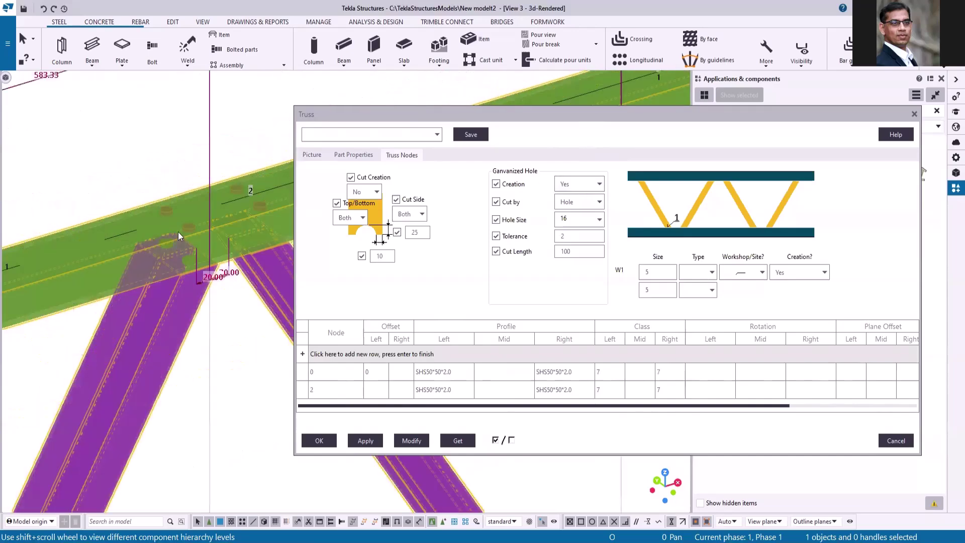
{"action": "scroll", "coordinate": [126, 206], "scroll_direction": "down", "scroll_amount": 6}
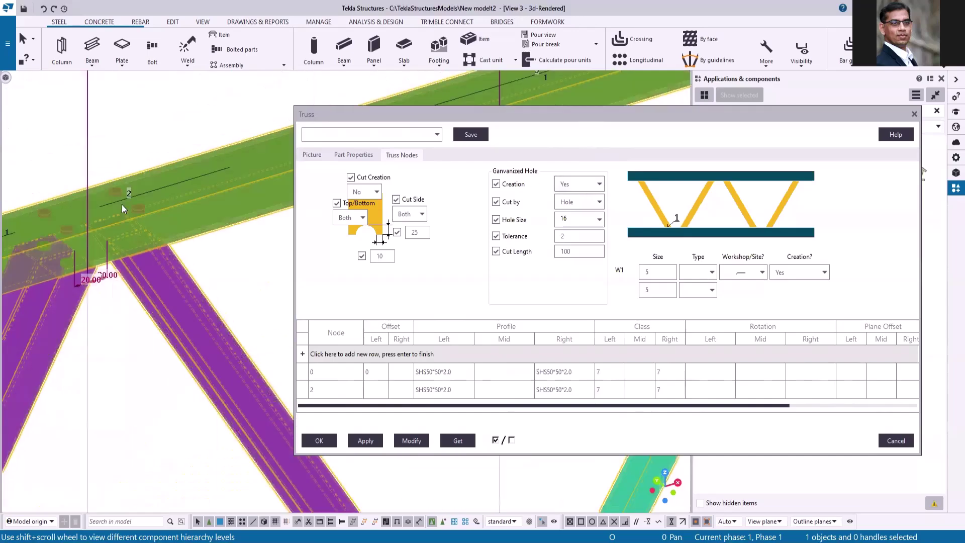
{"action": "scroll", "coordinate": [132, 286], "scroll_direction": "down", "scroll_amount": 6}
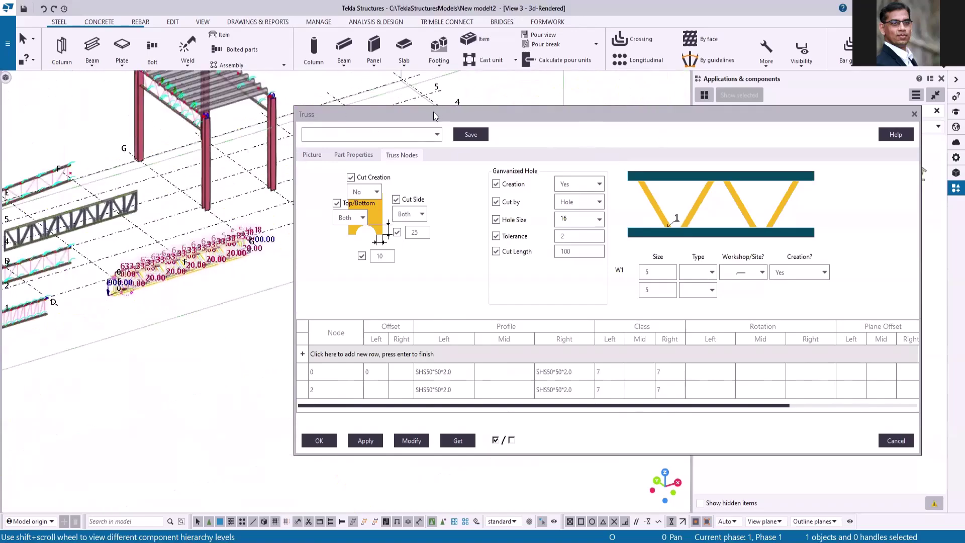
{"action": "left_click_drag", "start_coordinate": [435, 116], "coordinate": [576, 140]}
{"action": "scroll", "coordinate": [204, 300], "scroll_direction": "up", "scroll_amount": 5}
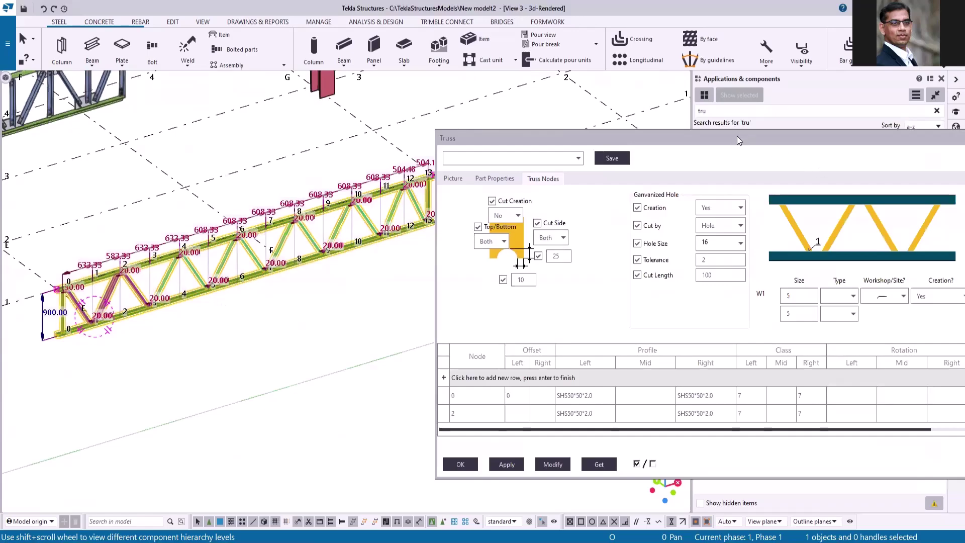
{"action": "left_click_drag", "start_coordinate": [579, 140], "coordinate": [394, 137]}
Change the truss rotation from Front to Top and apply it to the modelled truss
{"action": "left_click", "coordinate": [270, 175]}
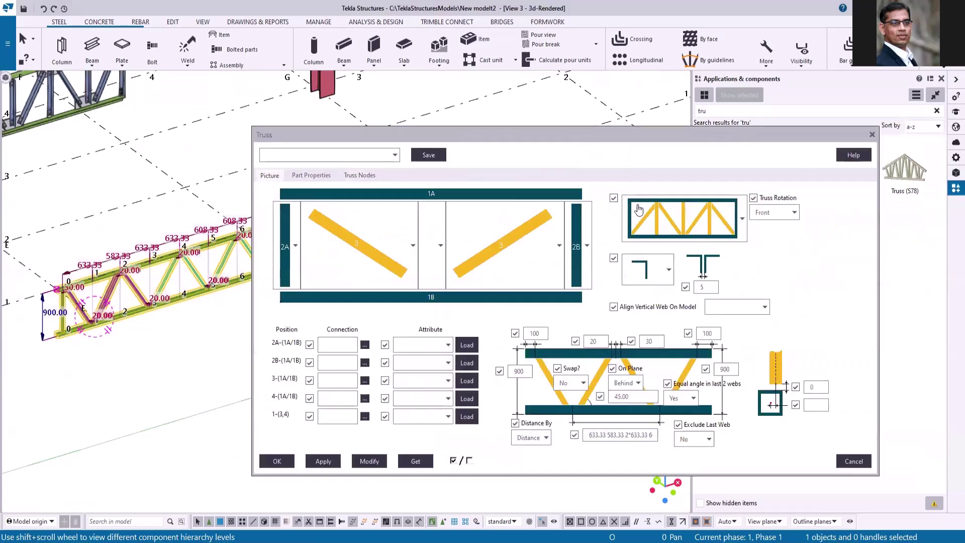
{"action": "left_click", "coordinate": [793, 213]}
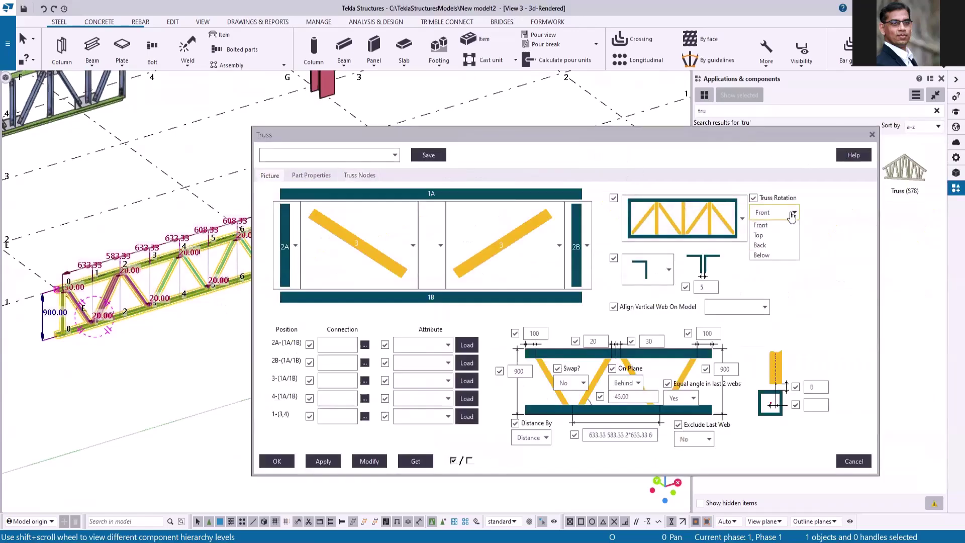
{"action": "left_click", "coordinate": [759, 235]}
{"action": "left_click", "coordinate": [369, 461]}
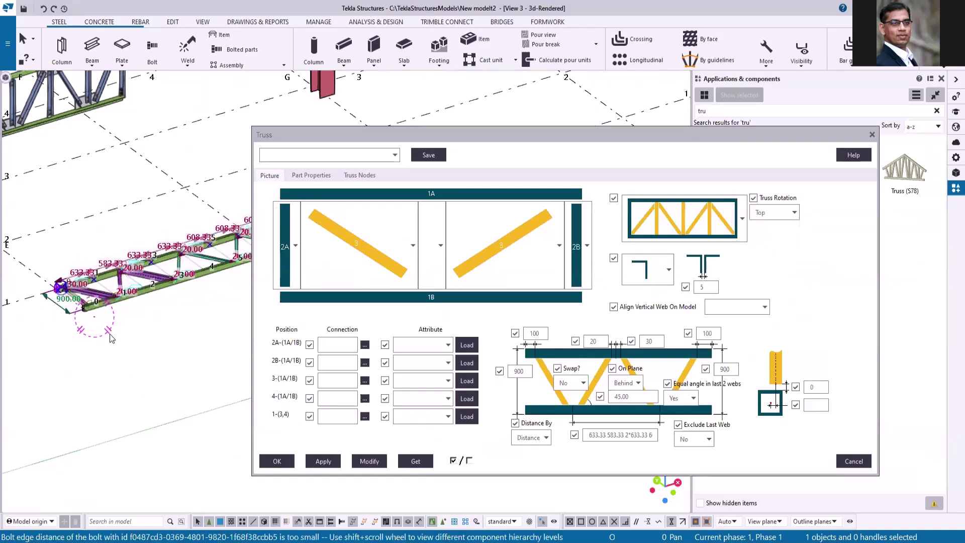
{"action": "scroll", "coordinate": [110, 333], "scroll_direction": "up", "scroll_amount": 5}
{"action": "scroll", "coordinate": [145, 293], "scroll_direction": "down", "scroll_amount": 10}
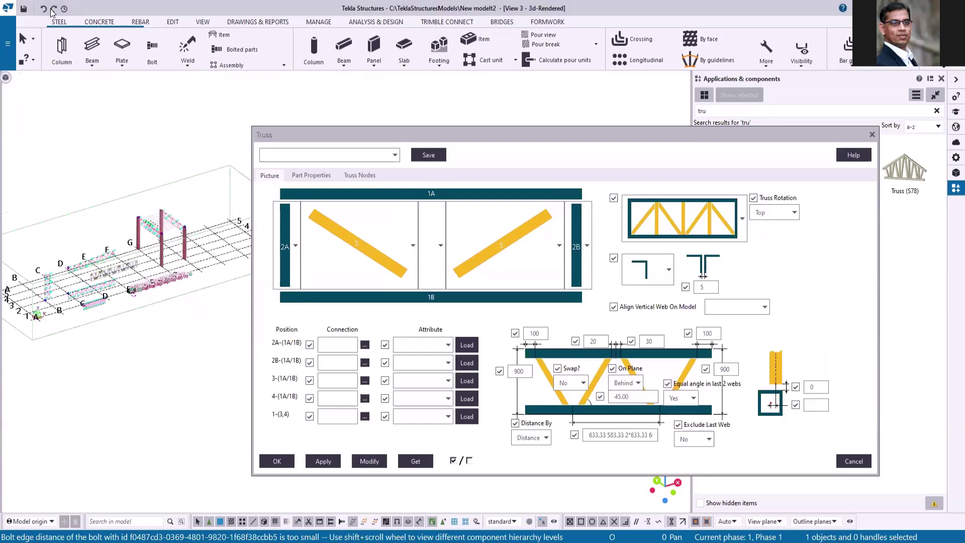
Place a new IBim Truss from the grid intersection to a second picked point
{"action": "left_click_drag", "start_coordinate": [799, 136], "coordinate": [813, 238]}
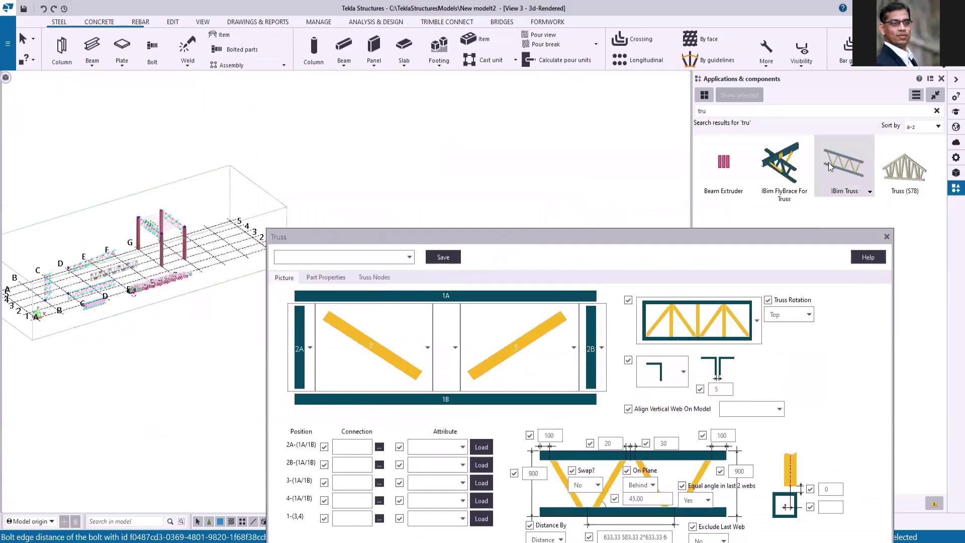
{"action": "left_click", "coordinate": [830, 164]}
{"action": "scroll", "coordinate": [203, 271], "scroll_direction": "up", "scroll_amount": 4}
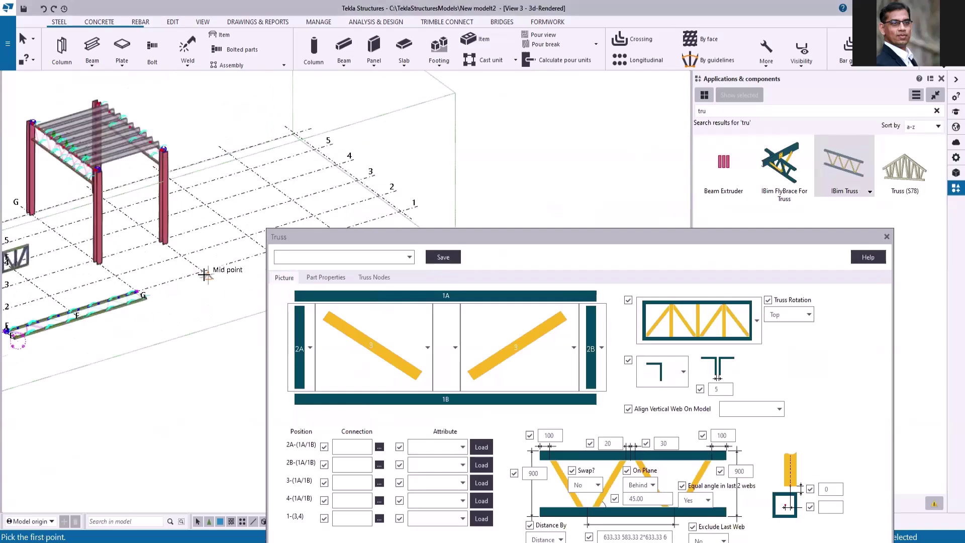
{"action": "left_click", "coordinate": [203, 271]}
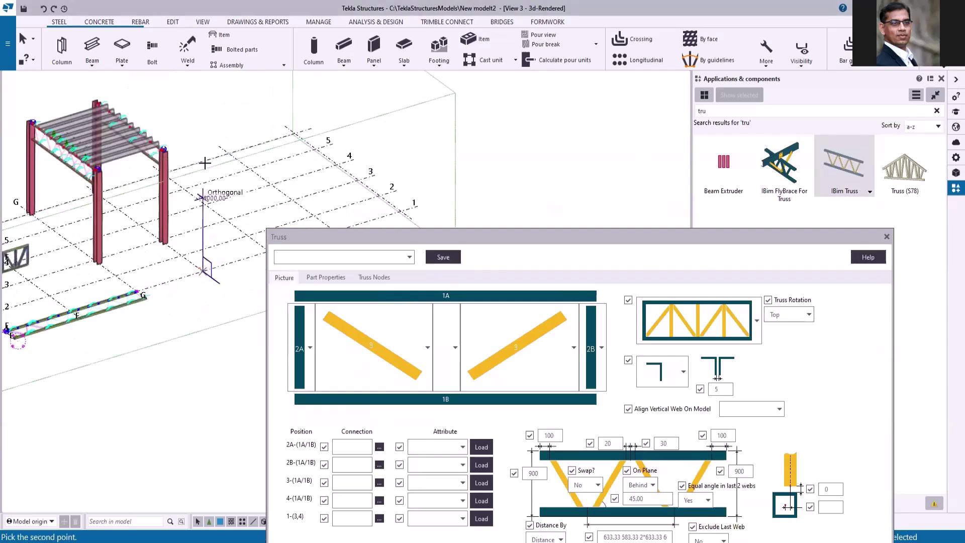
{"action": "right_click", "coordinate": [309, 136]}
{"action": "left_click", "coordinate": [326, 144]}
{"action": "scroll", "coordinate": [186, 274], "scroll_direction": "up", "scroll_amount": 3}
Set Align Vertical Web On Model to Default and apply it to the new truss
{"action": "left_click_drag", "start_coordinate": [526, 237], "coordinate": [572, 123]}
{"action": "scroll", "coordinate": [161, 268], "scroll_direction": "down", "scroll_amount": 3}
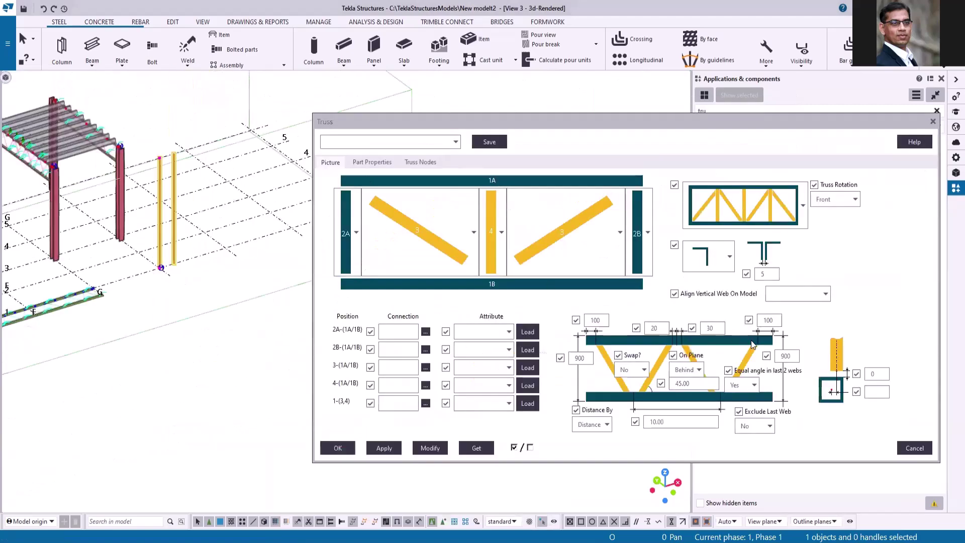
{"action": "left_click", "coordinate": [823, 294]}
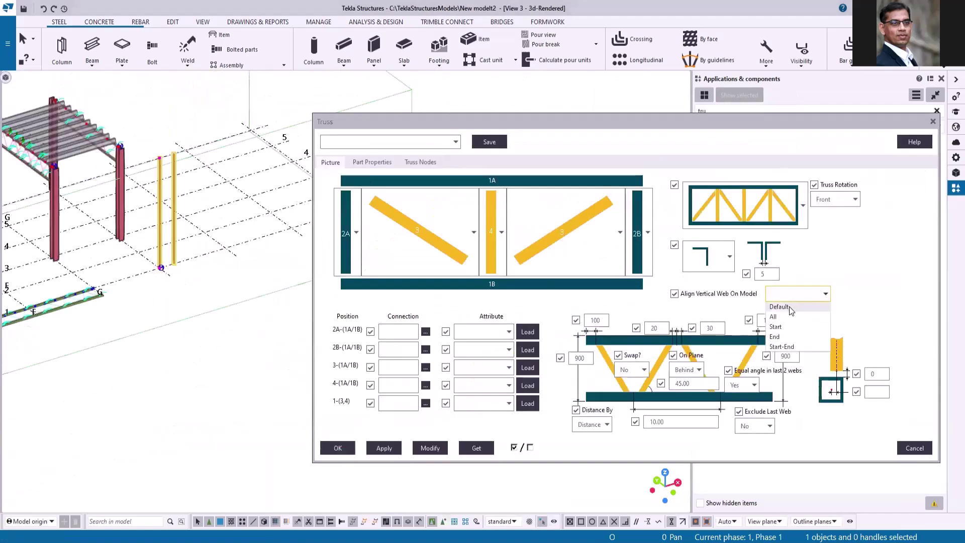
{"action": "left_click", "coordinate": [780, 307]}
{"action": "left_click", "coordinate": [429, 448]}
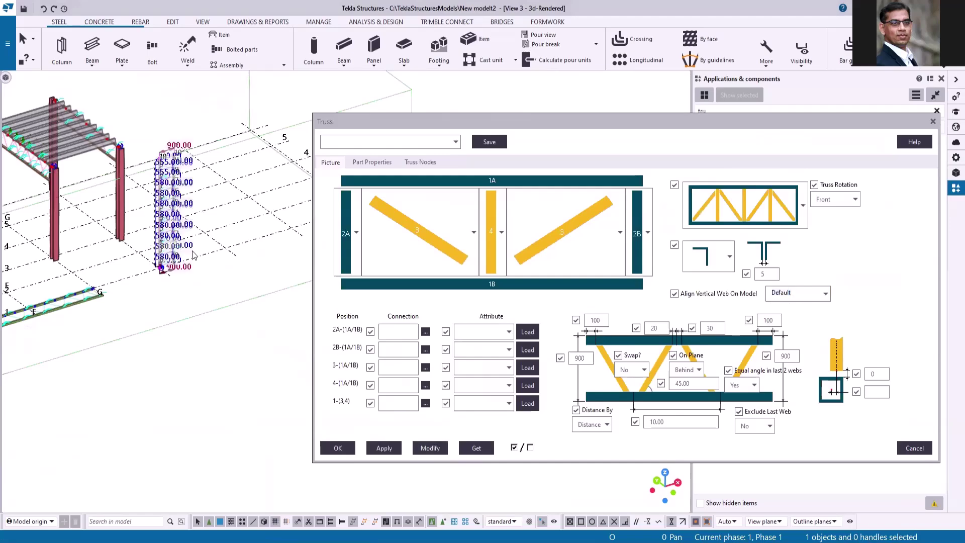
{"action": "scroll", "coordinate": [201, 267], "scroll_direction": "up", "scroll_amount": 5}
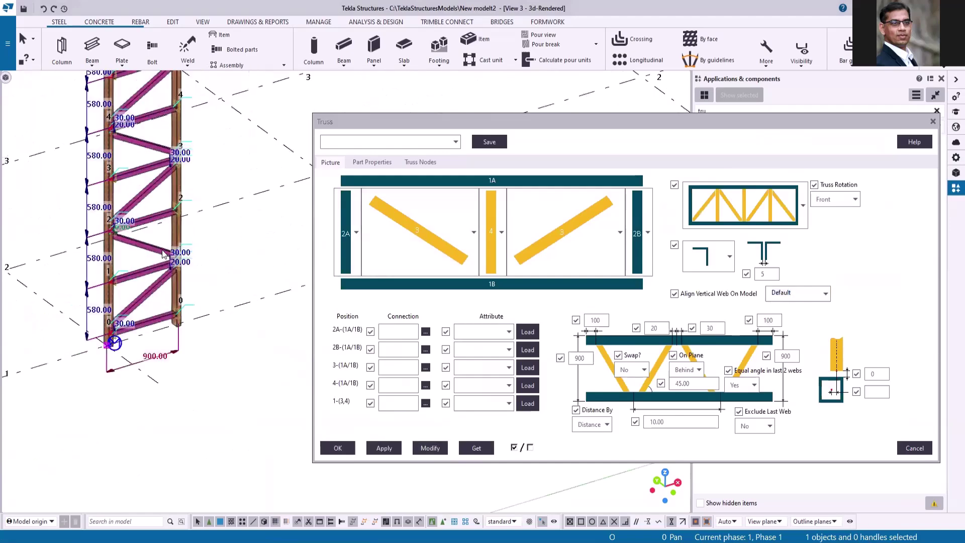
Blank out the left and right diagonal web slots and apply, leaving only vertical webs
{"action": "left_click", "coordinate": [473, 232]}
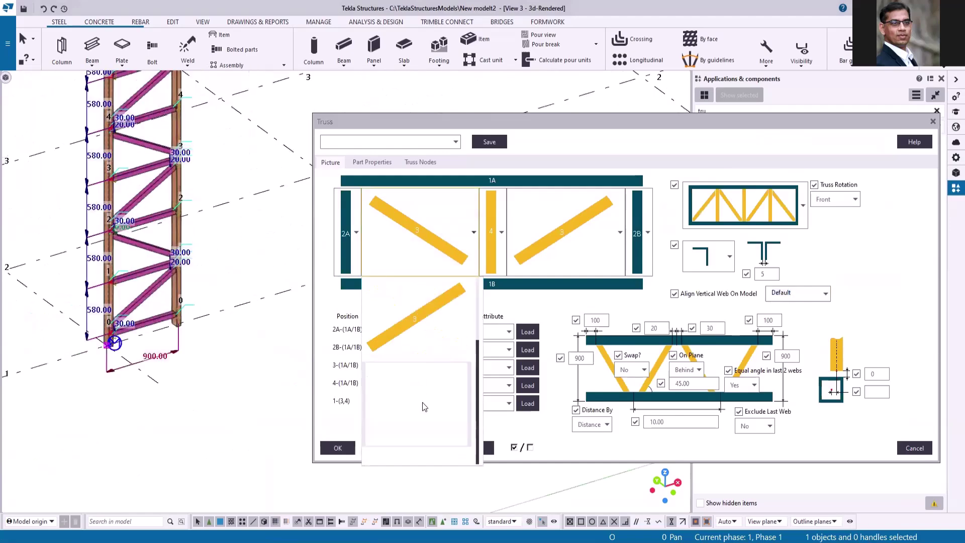
{"action": "left_click", "coordinate": [423, 402]}
{"action": "left_click", "coordinate": [620, 232]}
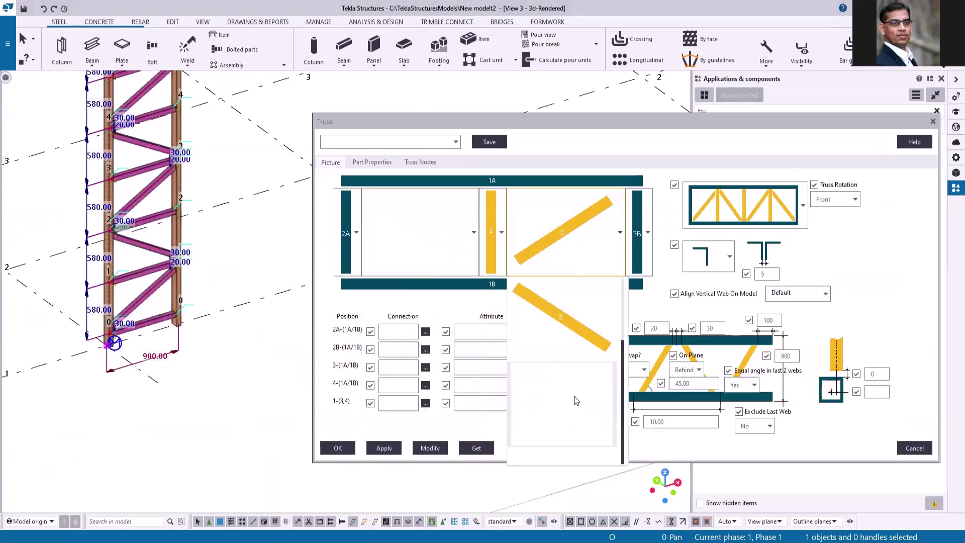
{"action": "left_click", "coordinate": [574, 398]}
{"action": "left_click", "coordinate": [430, 449]}
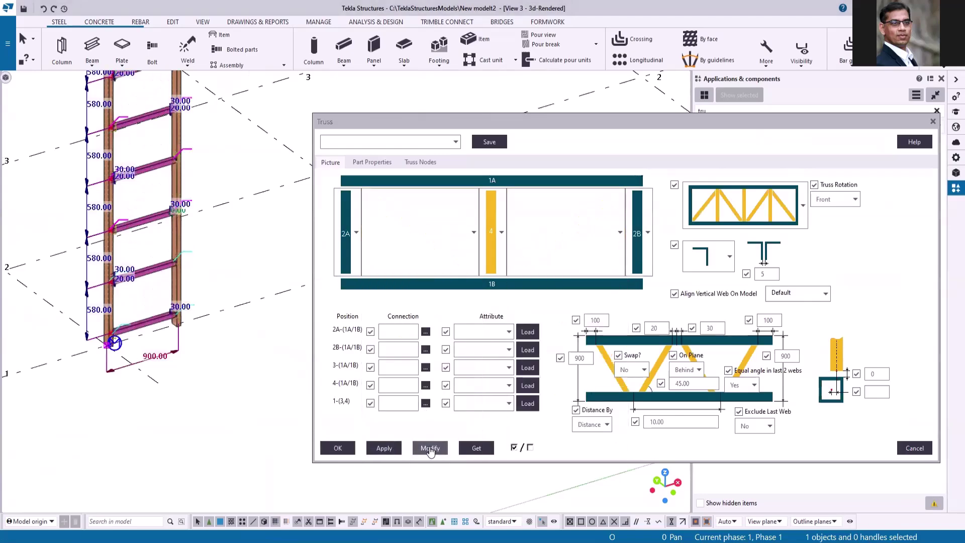
{"action": "key", "text": "Home"}
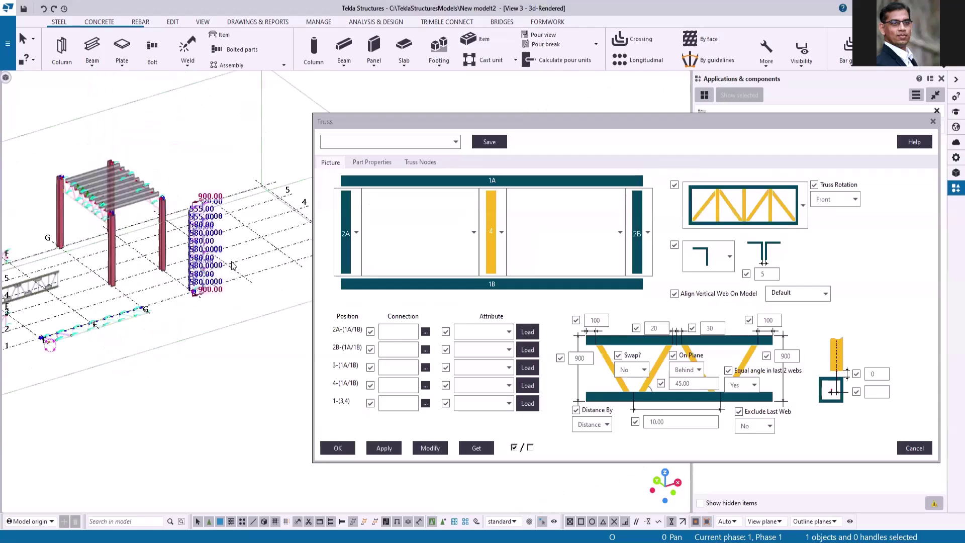
Change the right truss height from 900 to 1200 and update the upper sloped truss
{"action": "scroll", "coordinate": [233, 266], "scroll_direction": "down", "scroll_amount": 3}
{"action": "scroll", "coordinate": [97, 252], "scroll_direction": "up", "scroll_amount": 10}
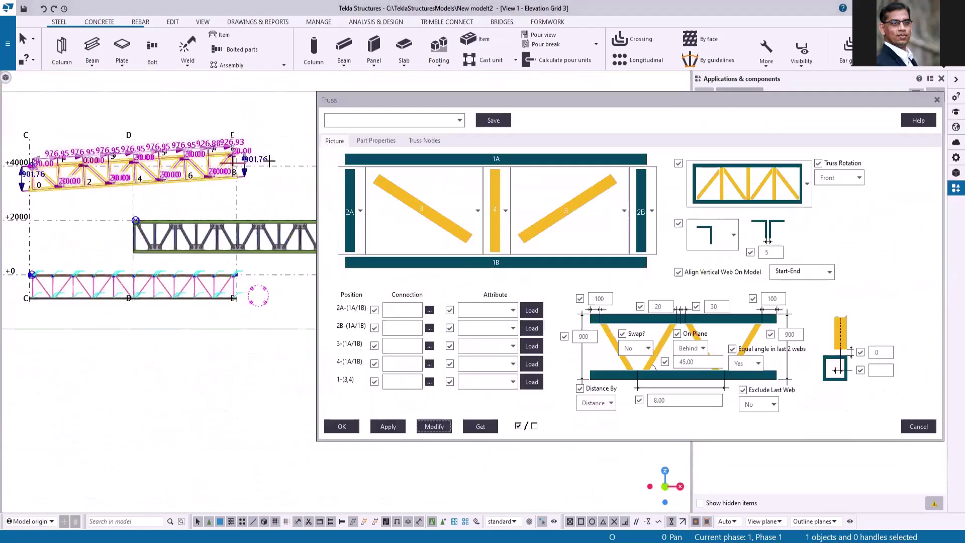
{"action": "scroll", "coordinate": [269, 161], "scroll_direction": "up", "scroll_amount": 5}
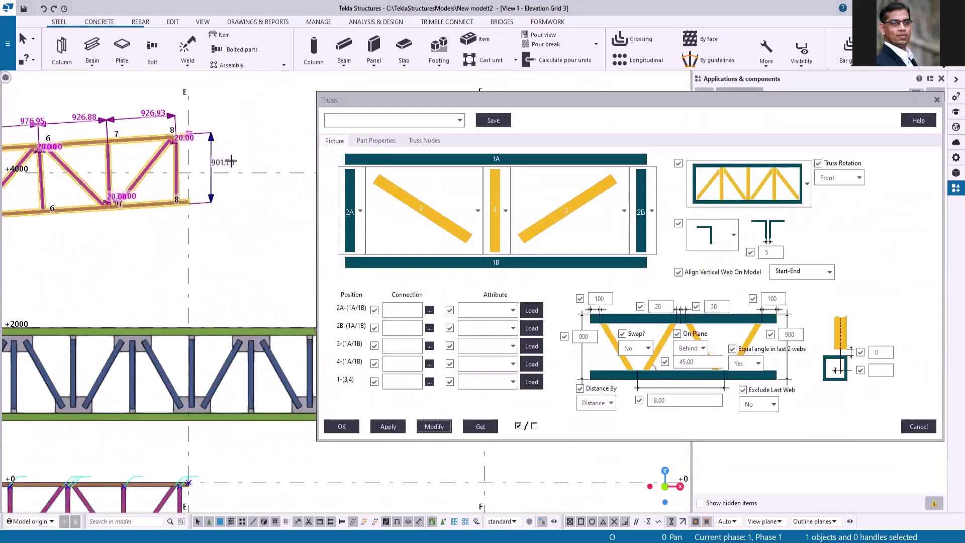
{"action": "scroll", "coordinate": [211, 171], "scroll_direction": "up", "scroll_amount": 2}
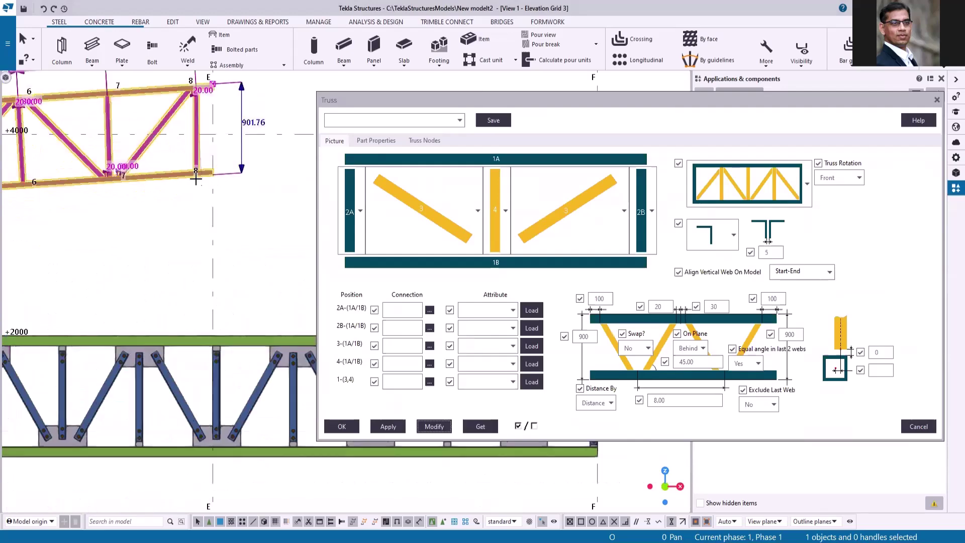
{"action": "scroll", "coordinate": [248, 185], "scroll_direction": "down", "scroll_amount": 4}
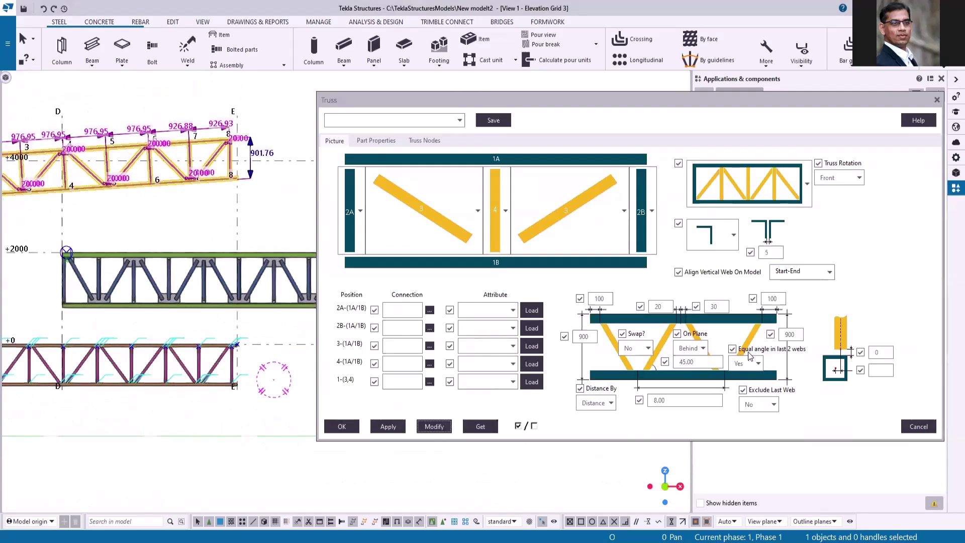
{"action": "double_click", "coordinate": [786, 335]}
{"action": "type", "text": "1200"}
{"action": "left_click", "coordinate": [434, 427]}
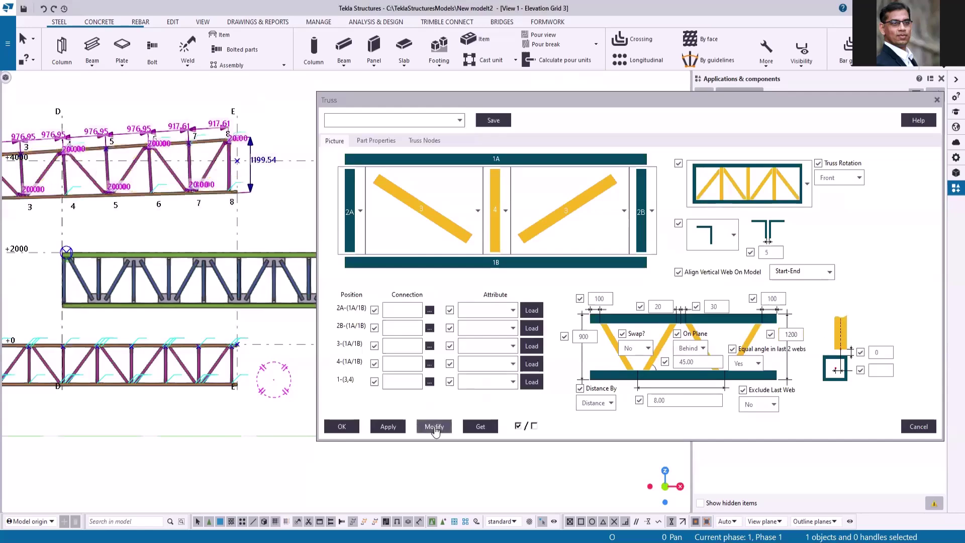
{"action": "scroll", "coordinate": [266, 193], "scroll_direction": "up", "scroll_amount": 2}
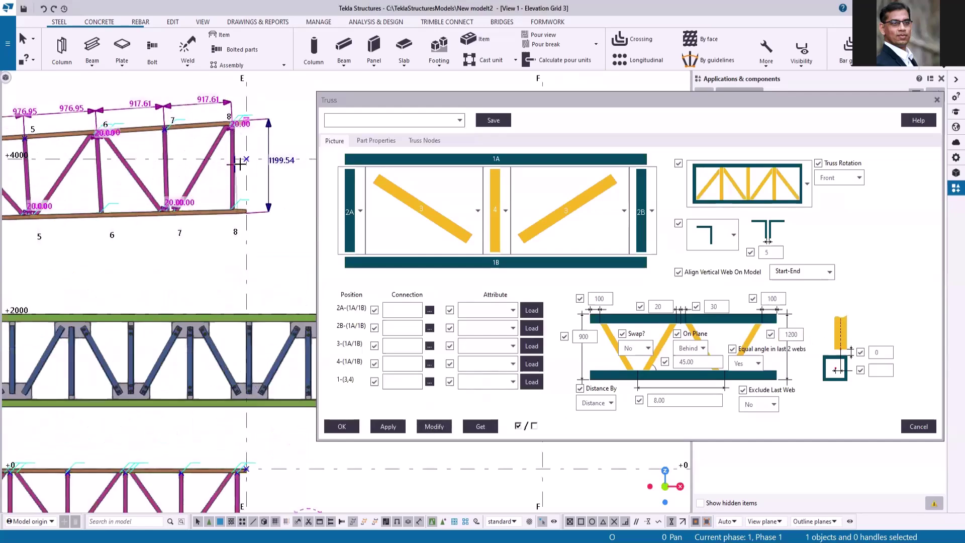
{"action": "scroll", "coordinate": [245, 156], "scroll_direction": "up", "scroll_amount": 3}
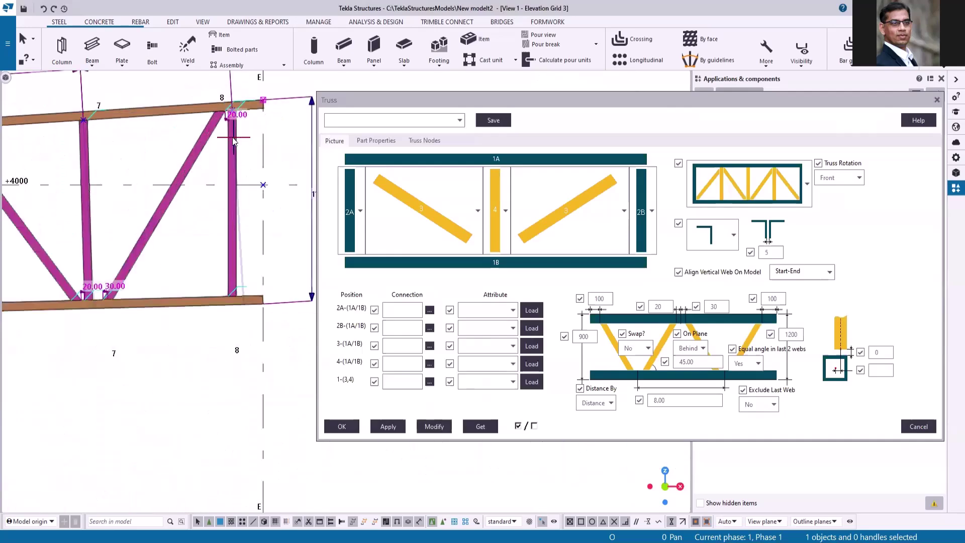
{"action": "scroll", "coordinate": [275, 158], "scroll_direction": "down", "scroll_amount": 4}
{"action": "scroll", "coordinate": [276, 166], "scroll_direction": "up", "scroll_amount": 3}
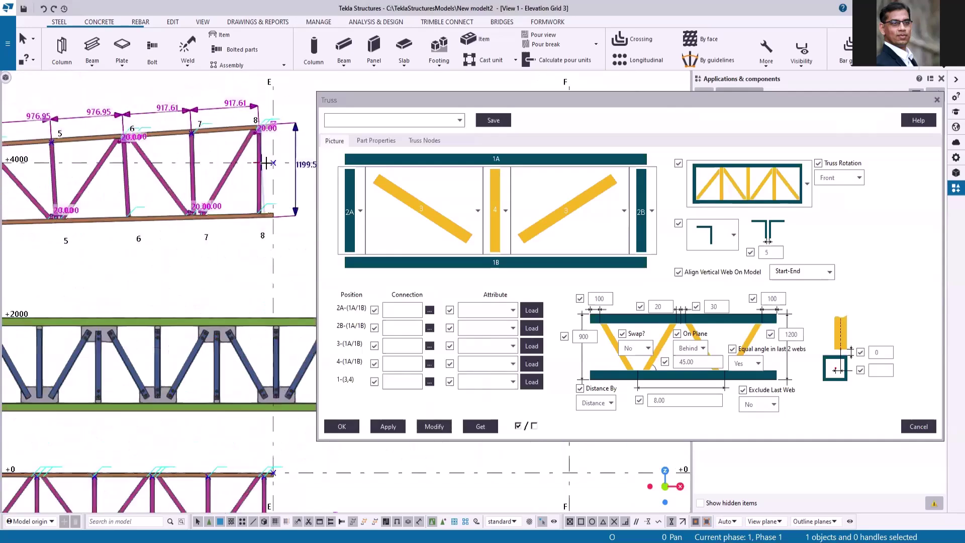
Switch the grid C truss's vertical web alignment to Default and regenerate it
{"action": "scroll", "coordinate": [281, 171], "scroll_direction": "down", "scroll_amount": 2}
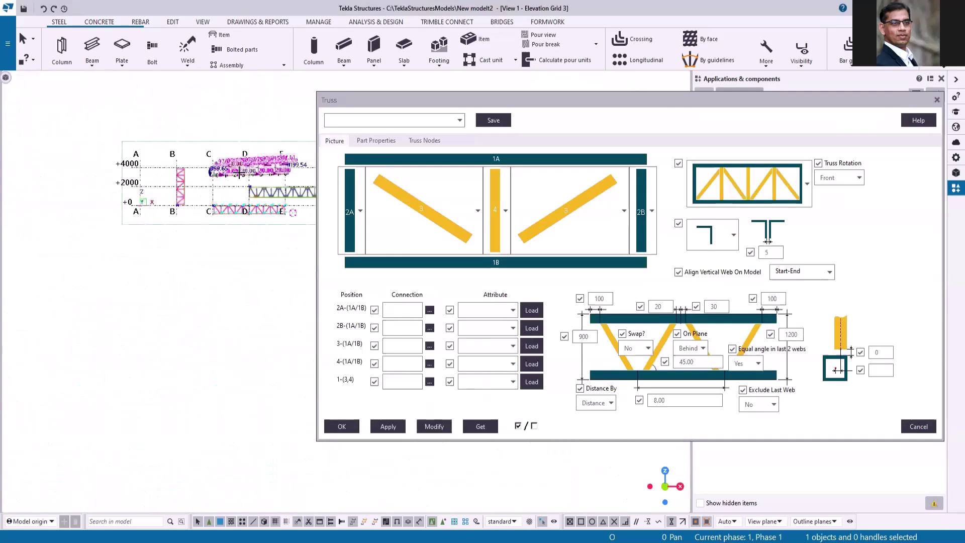
{"action": "scroll", "coordinate": [238, 171], "scroll_direction": "up", "scroll_amount": 10}
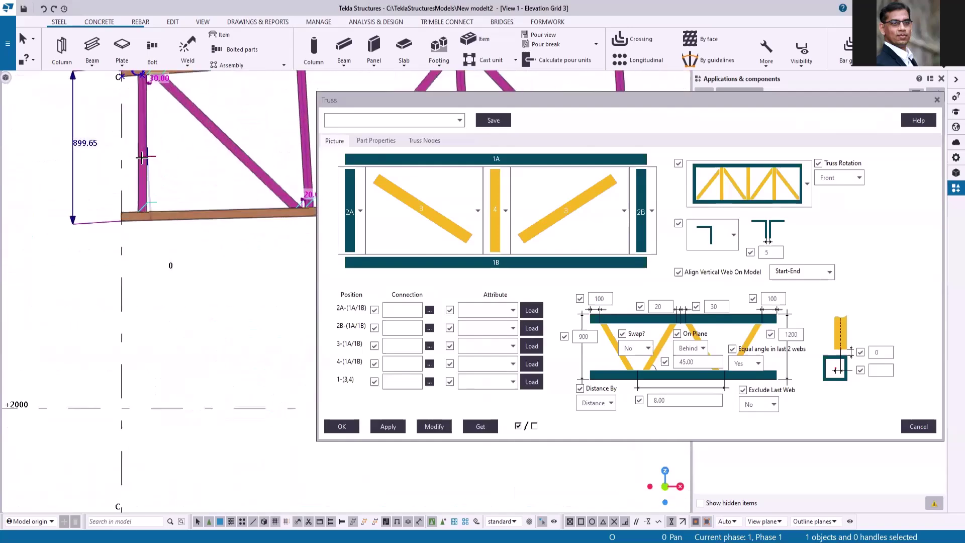
{"action": "scroll", "coordinate": [151, 216], "scroll_direction": "down", "scroll_amount": 5}
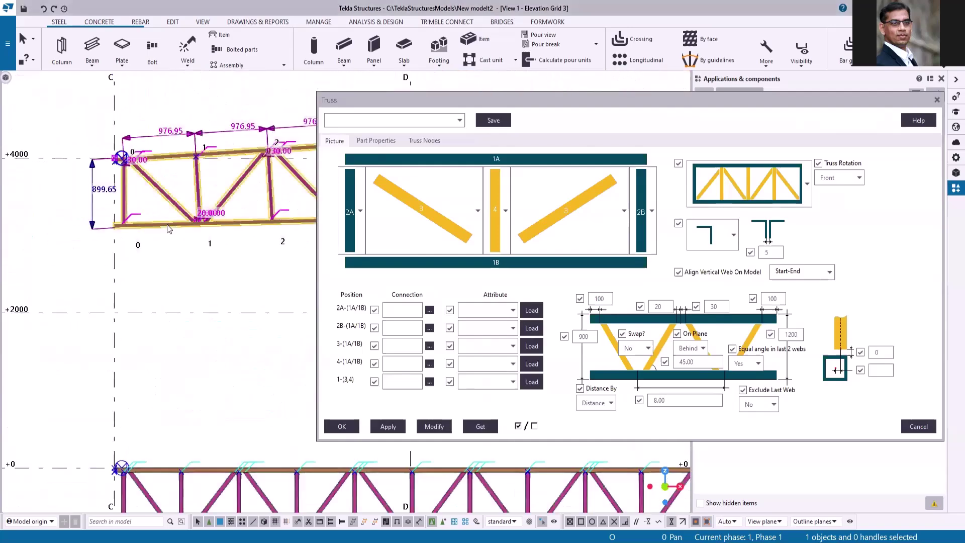
{"action": "left_click", "coordinate": [827, 272]}
{"action": "left_click", "coordinate": [795, 290]}
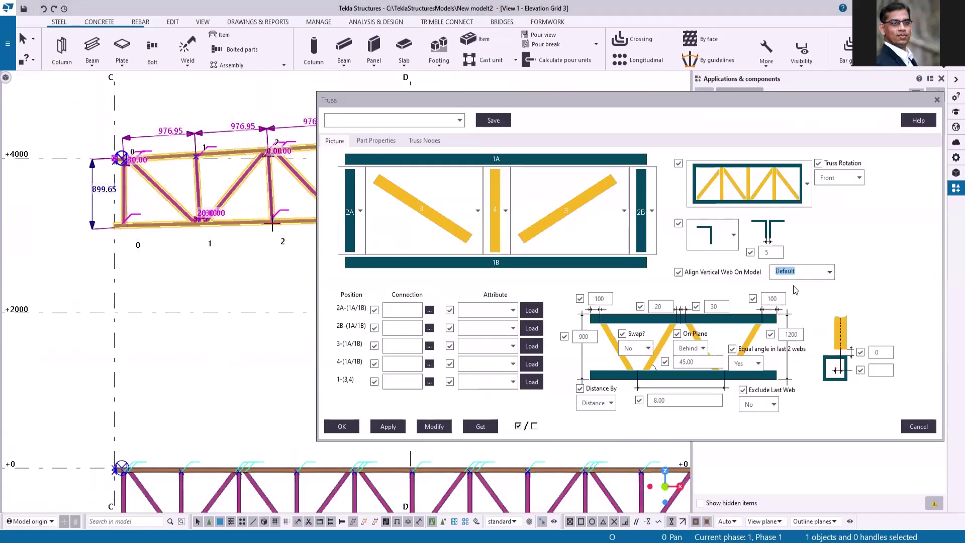
{"action": "left_click", "coordinate": [436, 427]}
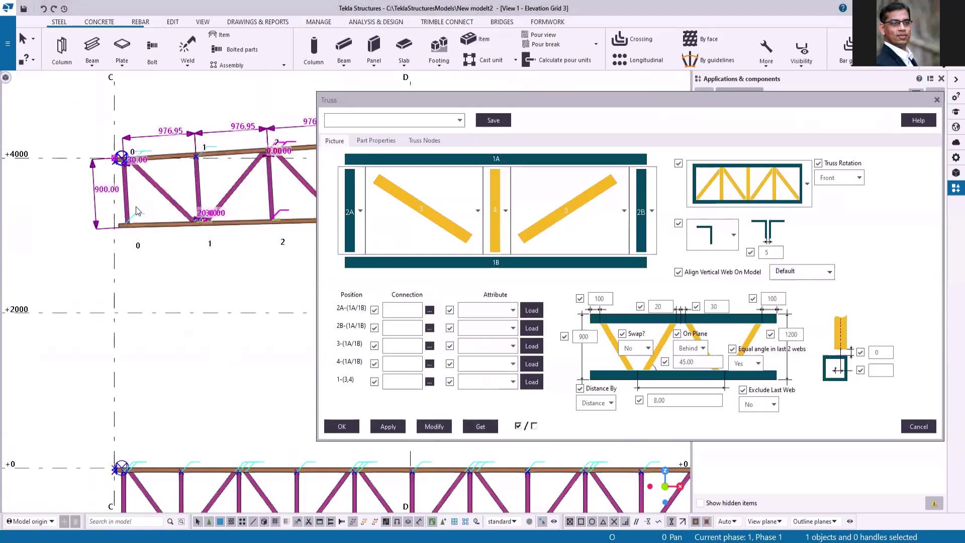
Set the vertical web alignment back to Start-End and regenerate the truss
{"action": "scroll", "coordinate": [136, 210], "scroll_direction": "up", "scroll_amount": 3}
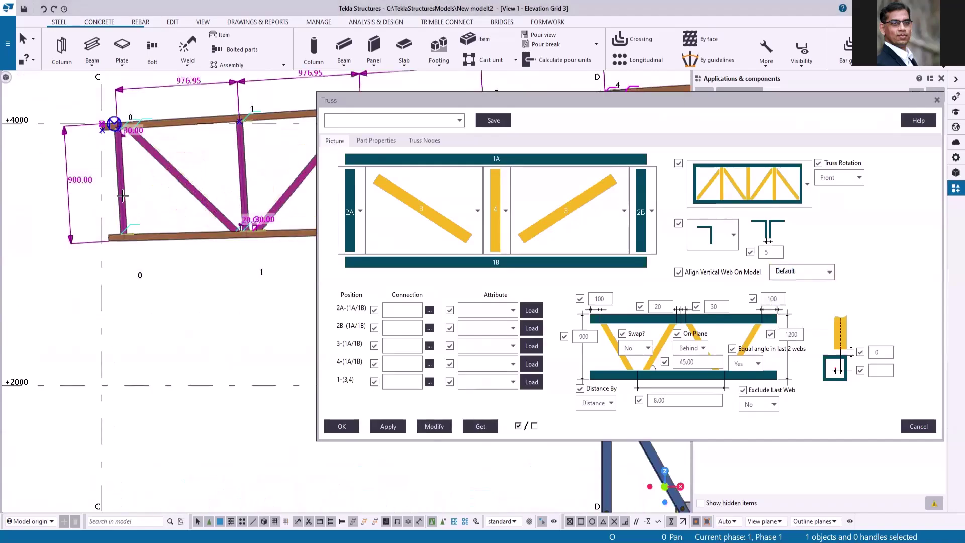
{"action": "left_click", "coordinate": [825, 279]}
{"action": "left_click", "coordinate": [789, 321]}
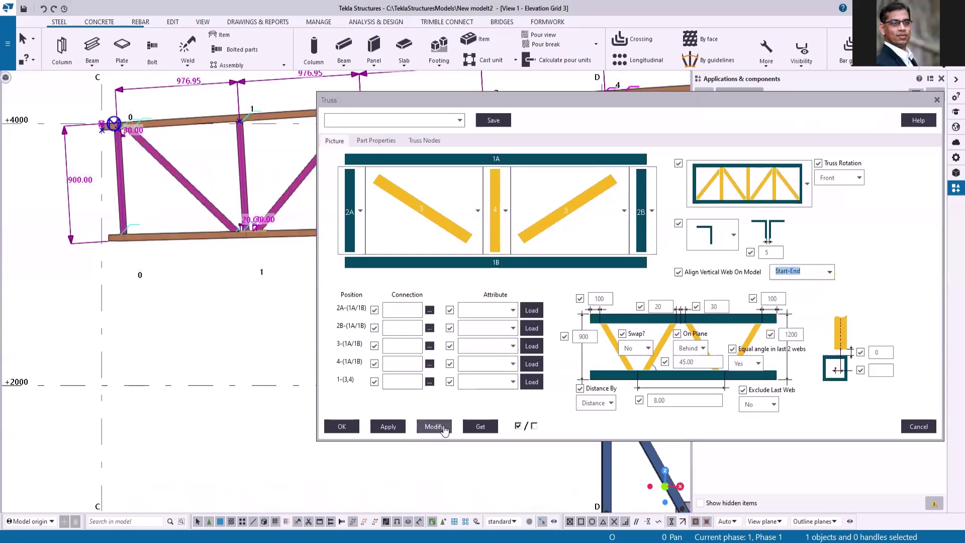
{"action": "left_click", "coordinate": [435, 426]}
Load the lower truss's settings and select it to show its editable dimensions
{"action": "scroll", "coordinate": [152, 166], "scroll_direction": "down", "scroll_amount": 6}
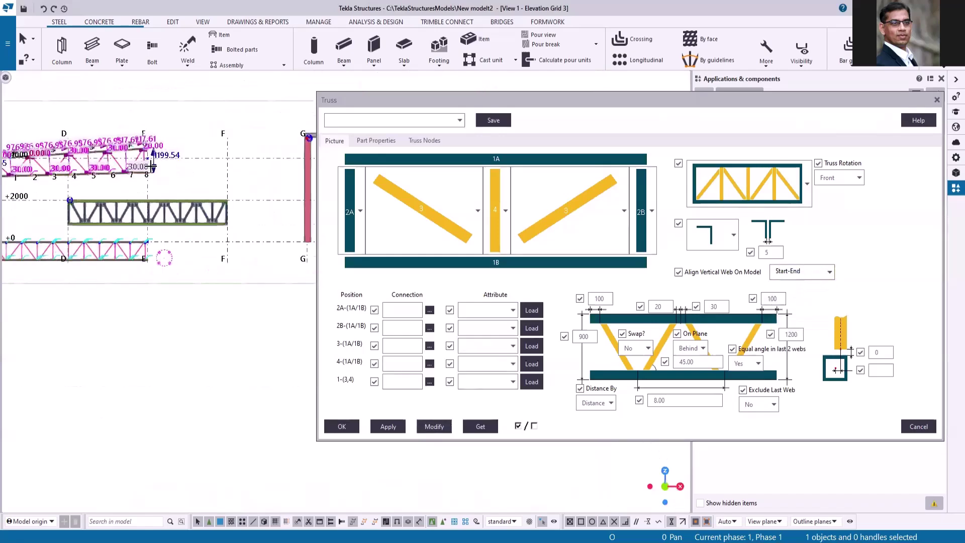
{"action": "scroll", "coordinate": [152, 166], "scroll_direction": "up", "scroll_amount": 5}
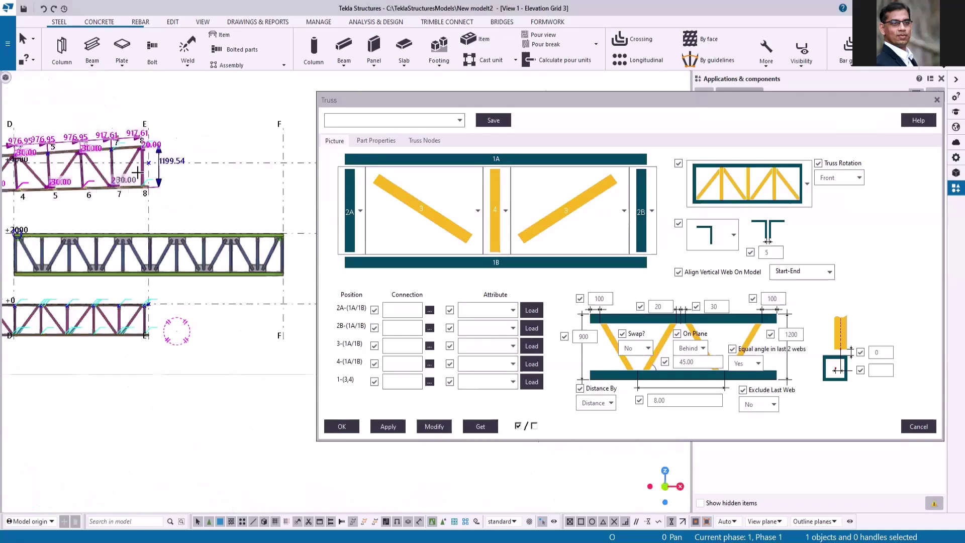
{"action": "scroll", "coordinate": [137, 173], "scroll_direction": "down", "scroll_amount": 5}
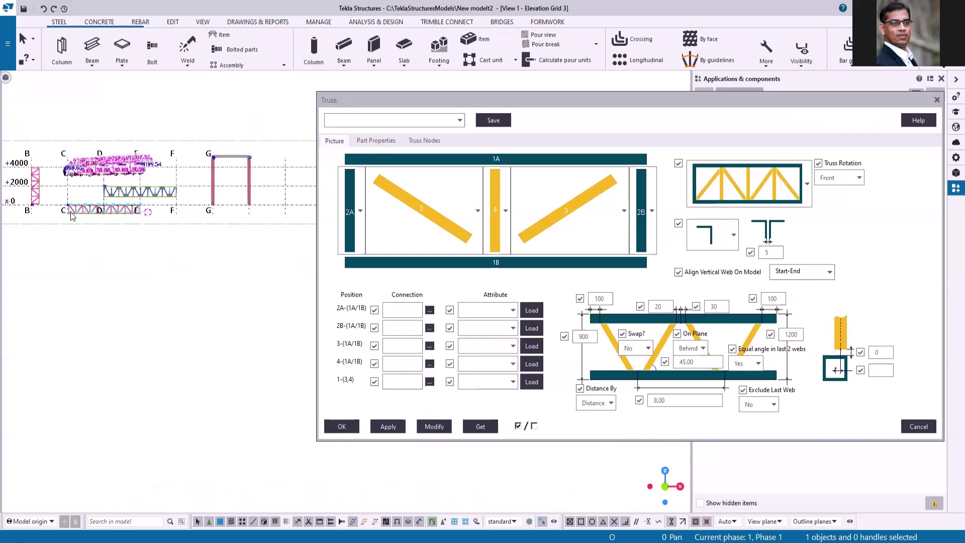
{"action": "scroll", "coordinate": [71, 215], "scroll_direction": "up", "scroll_amount": 10}
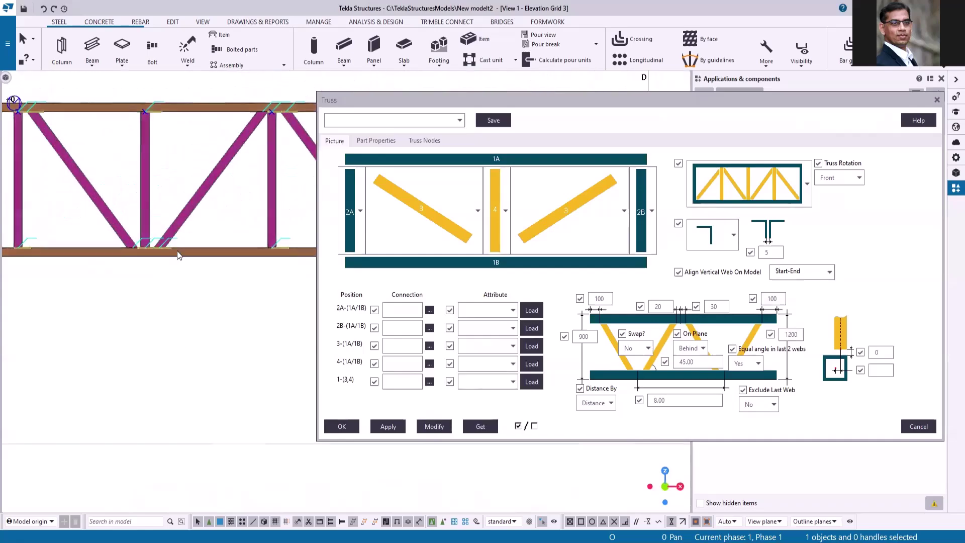
{"action": "double_click", "coordinate": [140, 258]}
{"action": "left_click", "coordinate": [435, 427]}
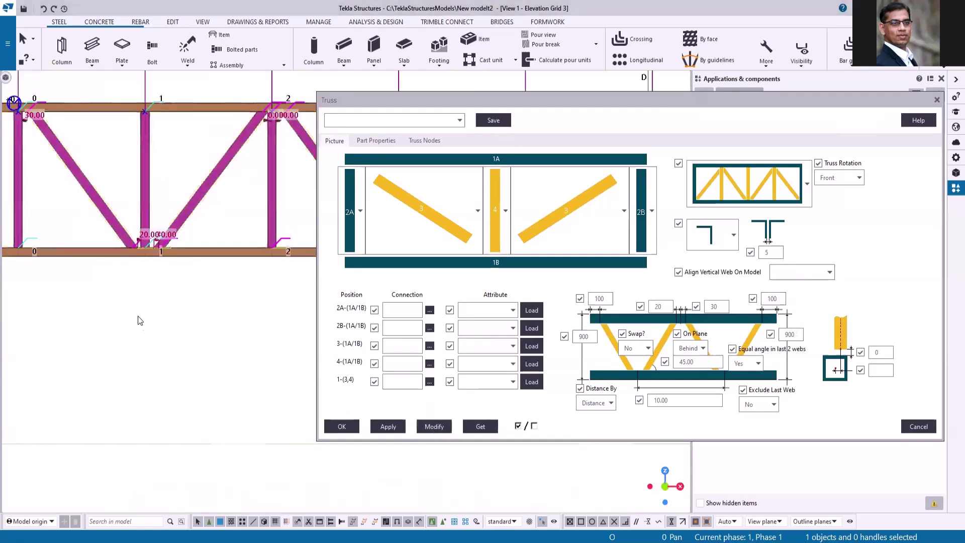
{"action": "scroll", "coordinate": [139, 281], "scroll_direction": "up", "scroll_amount": 5}
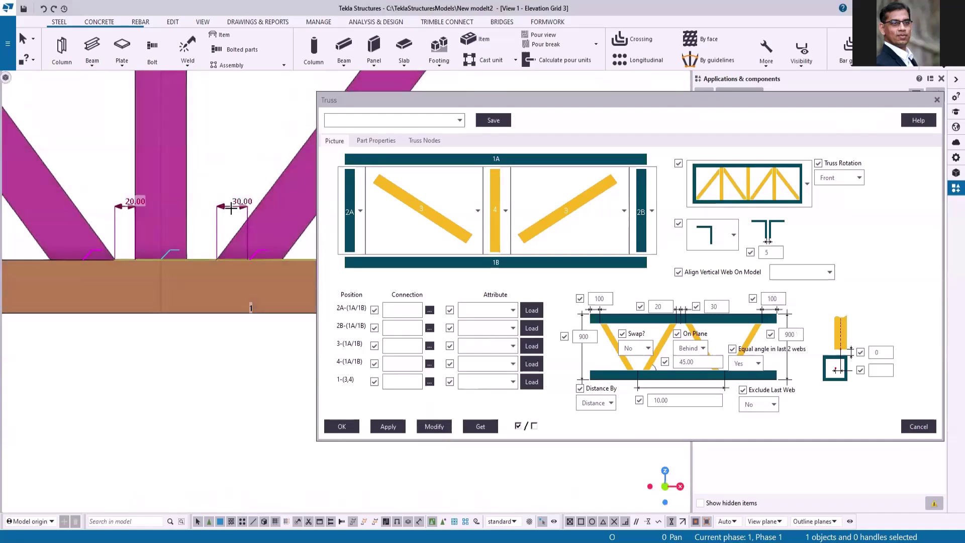
Change the 30.00 and 20.00 diagonal web offsets at node 1 to 50, flipping the second leftward
{"action": "left_click", "coordinate": [184, 240]}
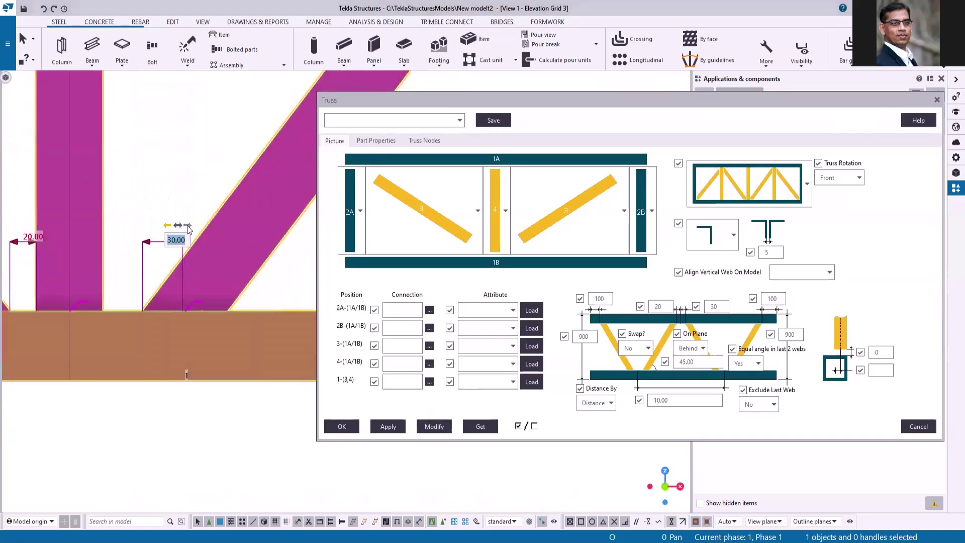
{"action": "double_click", "coordinate": [184, 240]}
{"action": "type", "text": "50"}
{"action": "key", "text": "Return"}
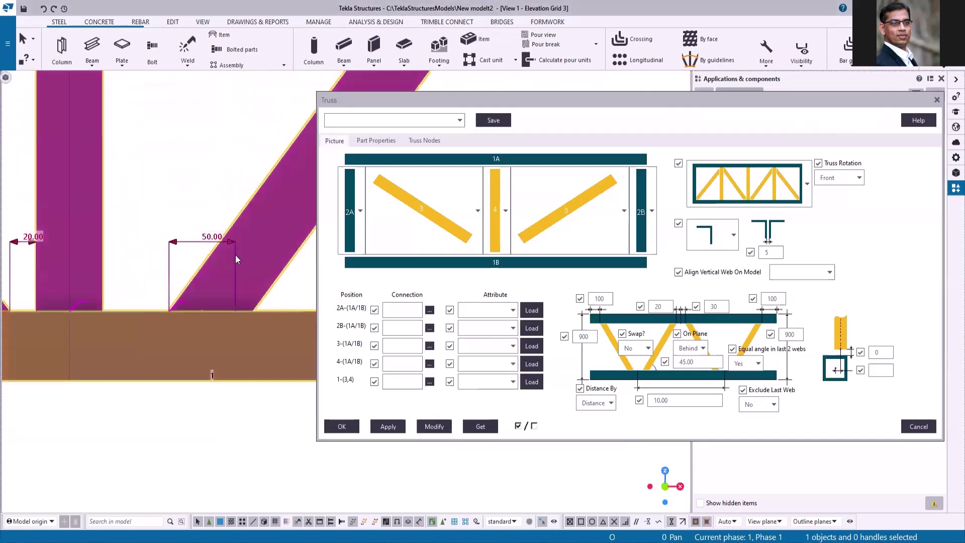
{"action": "scroll", "coordinate": [236, 259], "scroll_direction": "down", "scroll_amount": 2}
{"action": "left_click", "coordinate": [171, 251]}
{"action": "double_click", "coordinate": [171, 251]}
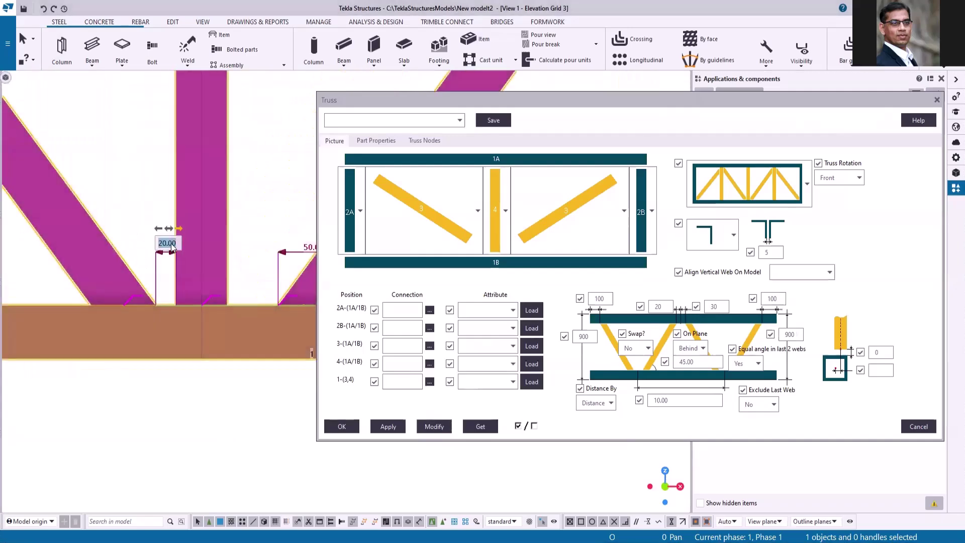
{"action": "left_click", "coordinate": [158, 229]}
{"action": "type", "text": "50"}
{"action": "key", "text": "Return"}
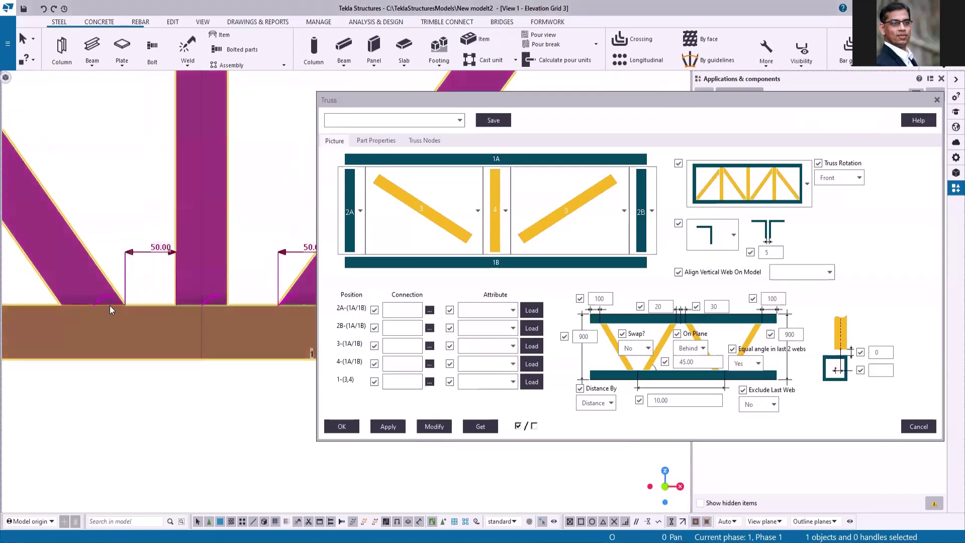
Shift the vertical web 100 along the chord so the first panel spans 880.00
{"action": "scroll", "coordinate": [136, 191], "scroll_direction": "down", "scroll_amount": 4}
{"action": "scroll", "coordinate": [136, 191], "scroll_direction": "up", "scroll_amount": 1}
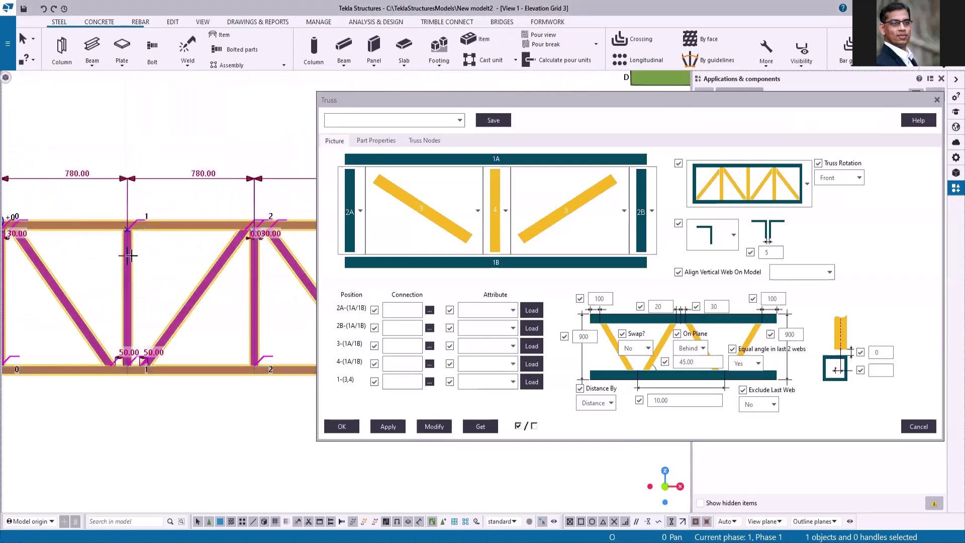
{"action": "scroll", "coordinate": [126, 251], "scroll_direction": "up", "scroll_amount": 3}
{"action": "left_click_drag", "start_coordinate": [126, 241], "coordinate": [157, 236]}
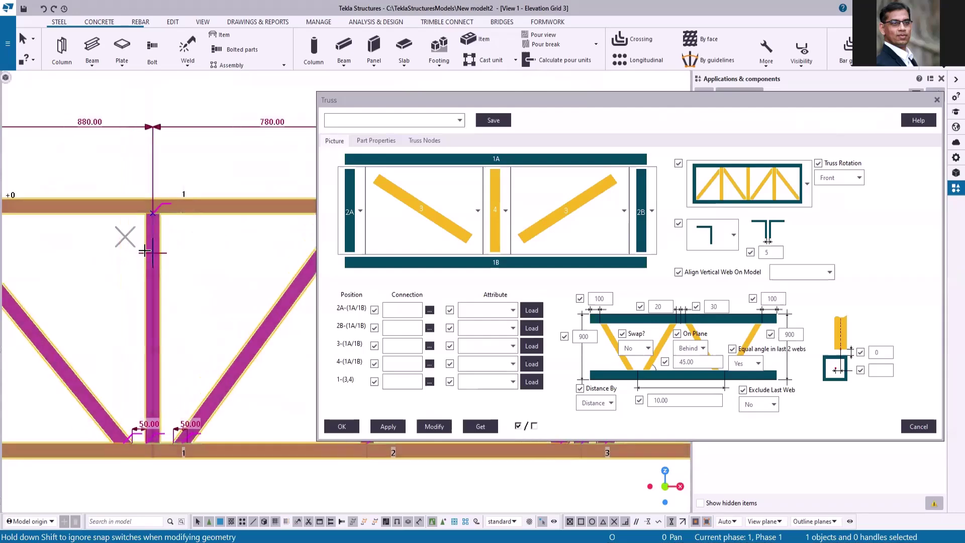
{"action": "scroll", "coordinate": [95, 170], "scroll_direction": "down", "scroll_amount": 2}
{"action": "scroll", "coordinate": [82, 195], "scroll_direction": "down", "scroll_amount": 2}
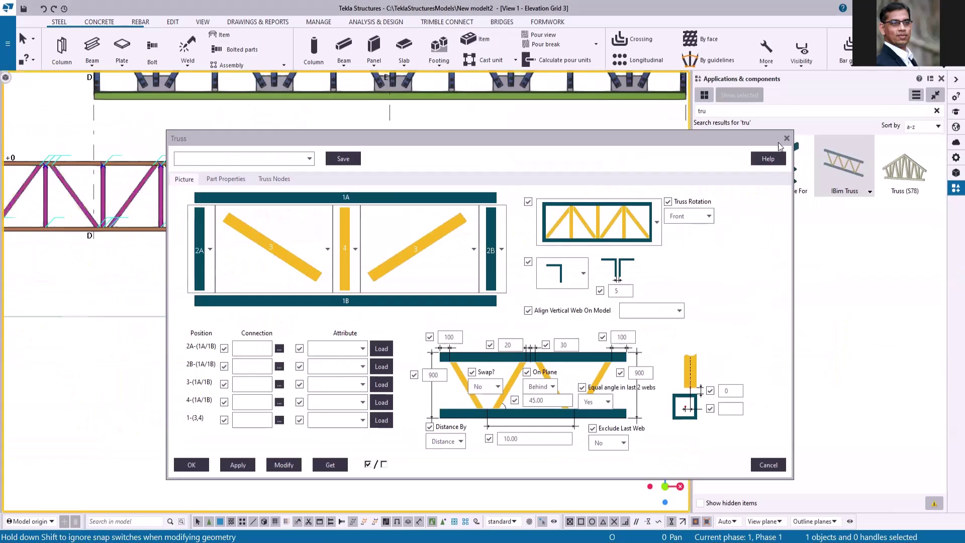
Close the Truss dialog and switch to View 3 - 3d-Rendered
{"action": "left_click", "coordinate": [787, 138]}
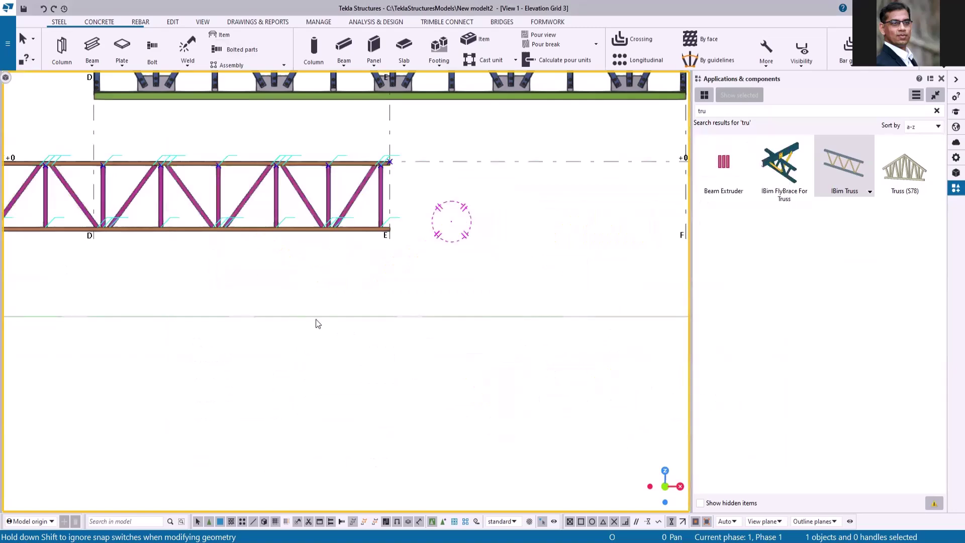
{"action": "scroll", "coordinate": [358, 315], "scroll_direction": "down", "scroll_amount": 5}
{"action": "scroll", "coordinate": [390, 258], "scroll_direction": "up", "scroll_amount": 5}
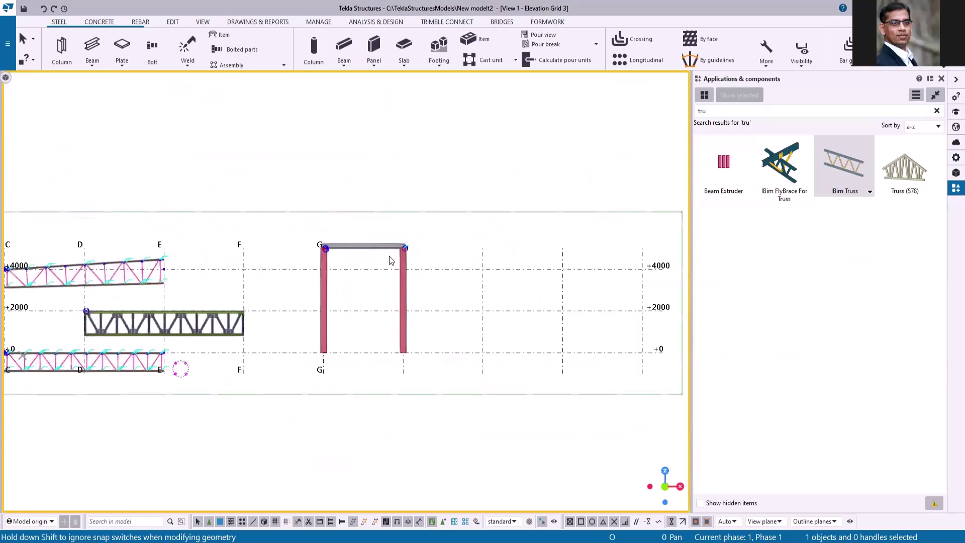
{"action": "left_click", "coordinate": [945, 67]}
{"action": "left_click", "coordinate": [895, 202]}
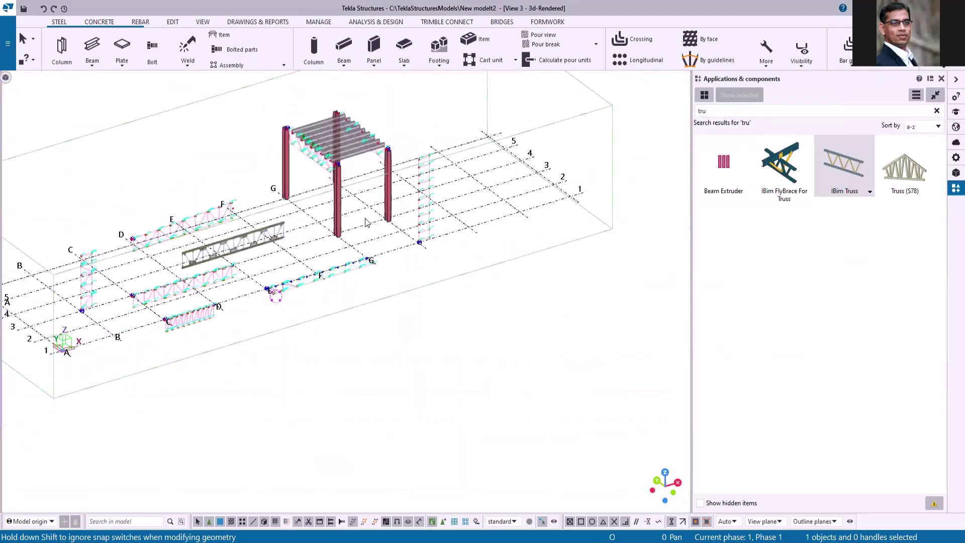
Pick the bottom chord as main part and the first purlin as secondary, then interrupt the command
{"action": "scroll", "coordinate": [315, 185], "scroll_direction": "up", "scroll_amount": 5}
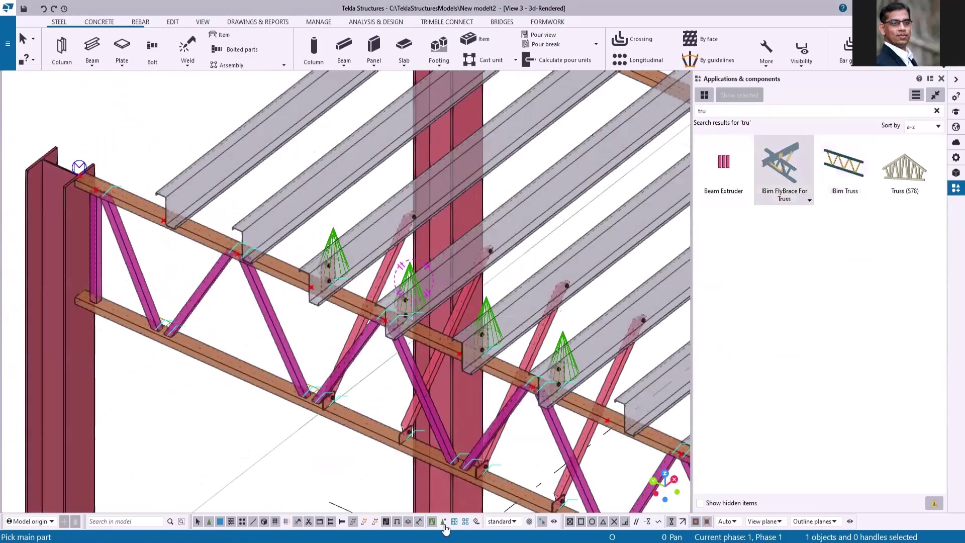
{"action": "left_click", "coordinate": [208, 360]}
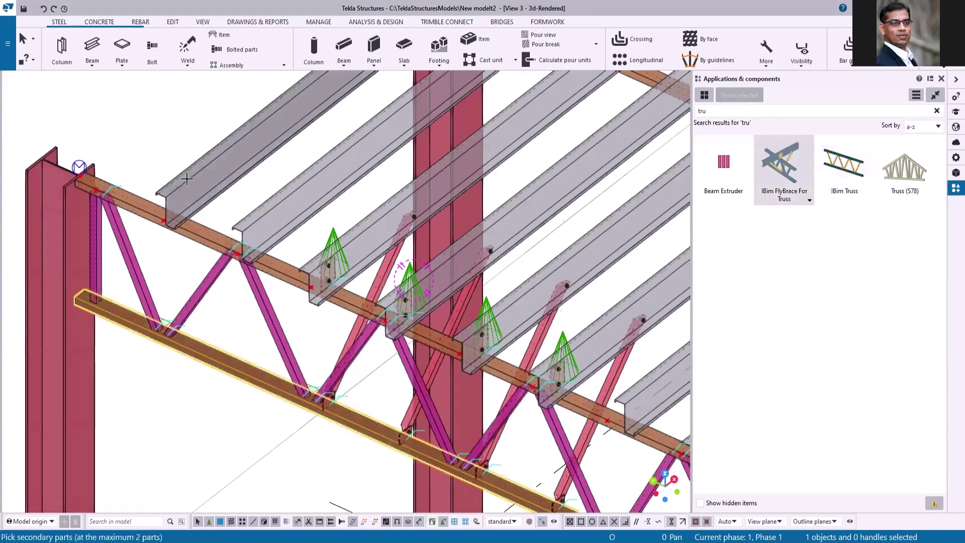
{"action": "left_click", "coordinate": [190, 185]}
{"action": "middle_click", "coordinate": [171, 132]}
{"action": "scroll", "coordinate": [176, 136], "scroll_direction": "down", "scroll_amount": 3}
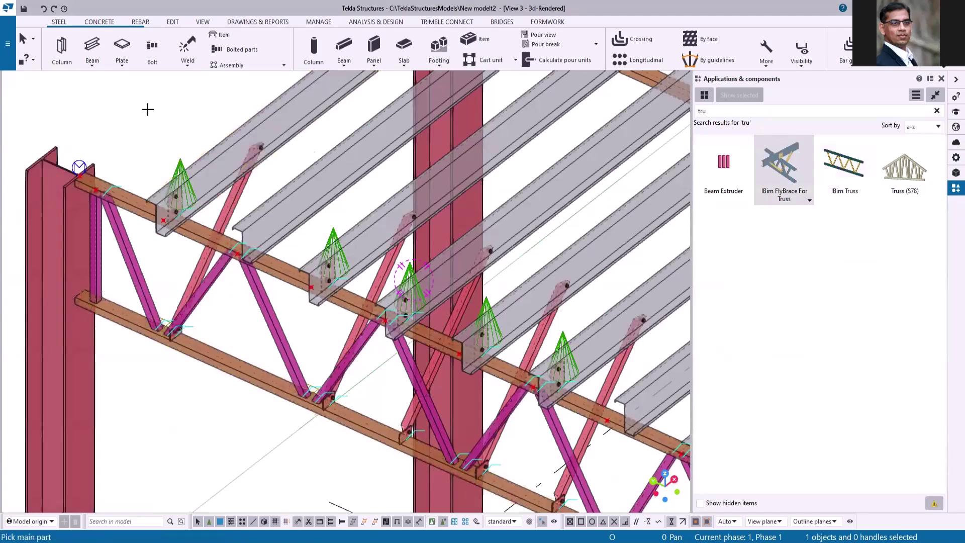
{"action": "right_click", "coordinate": [159, 118]}
{"action": "left_click", "coordinate": [173, 124]}
{"action": "scroll", "coordinate": [166, 343], "scroll_direction": "up", "scroll_amount": 4}
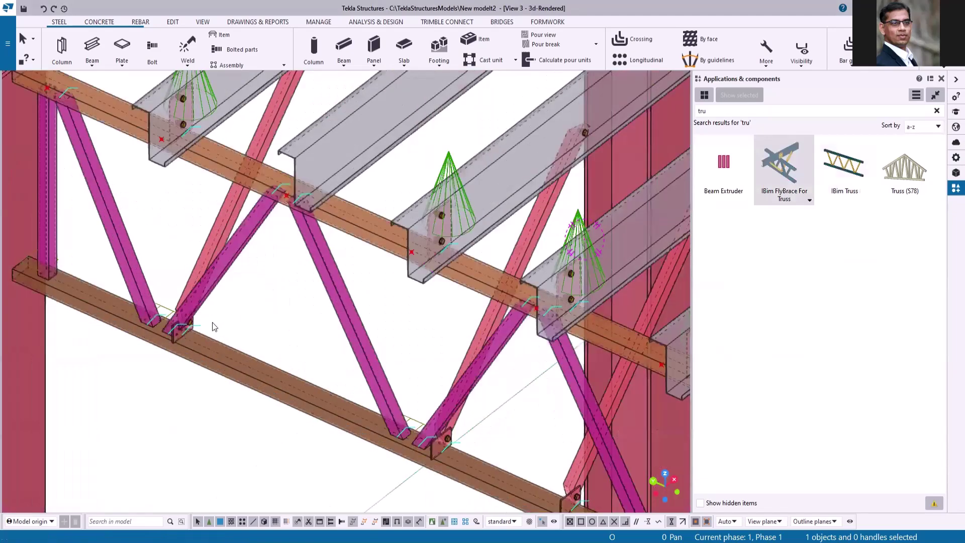
{"action": "scroll", "coordinate": [212, 322], "scroll_direction": "up", "scroll_amount": 5}
{"action": "scroll", "coordinate": [158, 349], "scroll_direction": "down", "scroll_amount": 3}
{"action": "scroll", "coordinate": [164, 346], "scroll_direction": "down", "scroll_amount": 2}
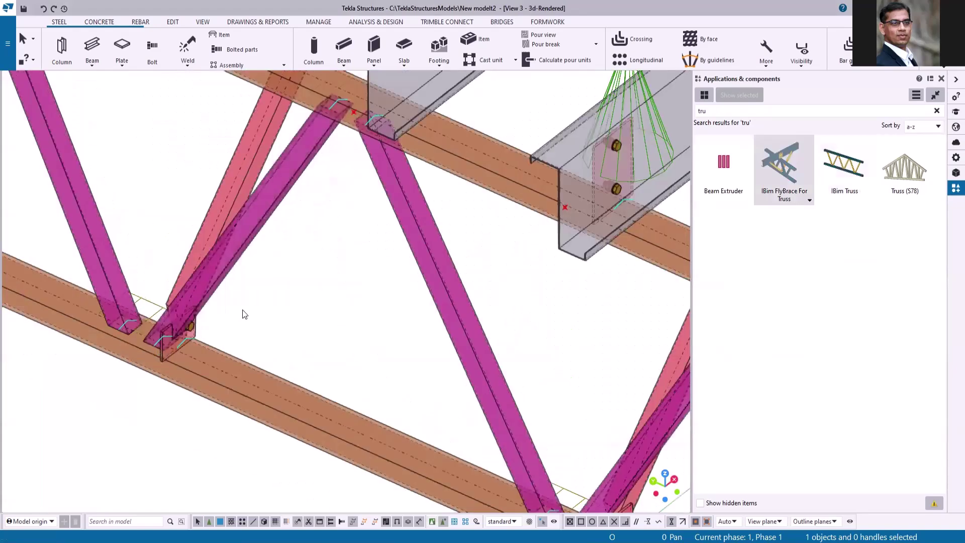
{"action": "scroll", "coordinate": [209, 266], "scroll_direction": "down", "scroll_amount": 4}
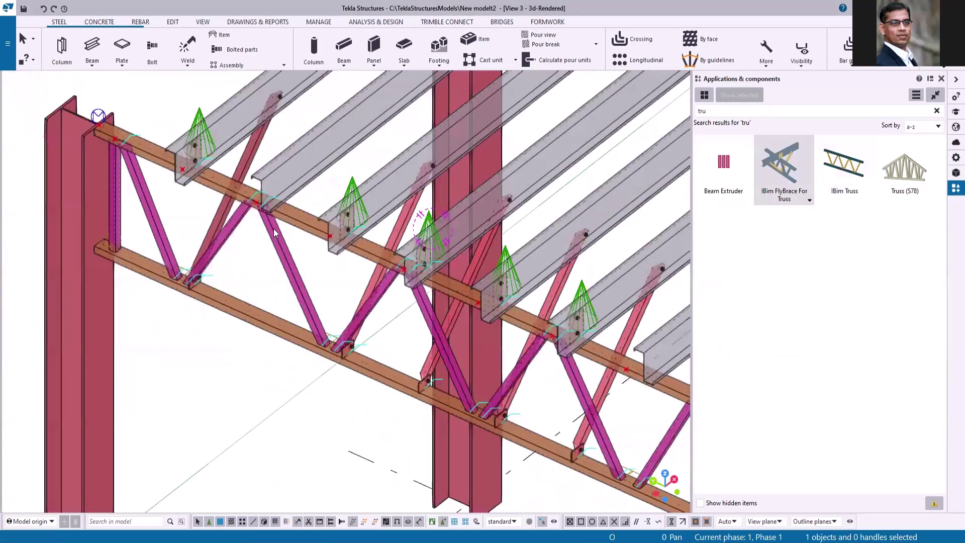
{"action": "scroll", "coordinate": [274, 229], "scroll_direction": "down", "scroll_amount": 1}
Create the default views of the truss component
{"action": "left_click", "coordinate": [937, 73]}
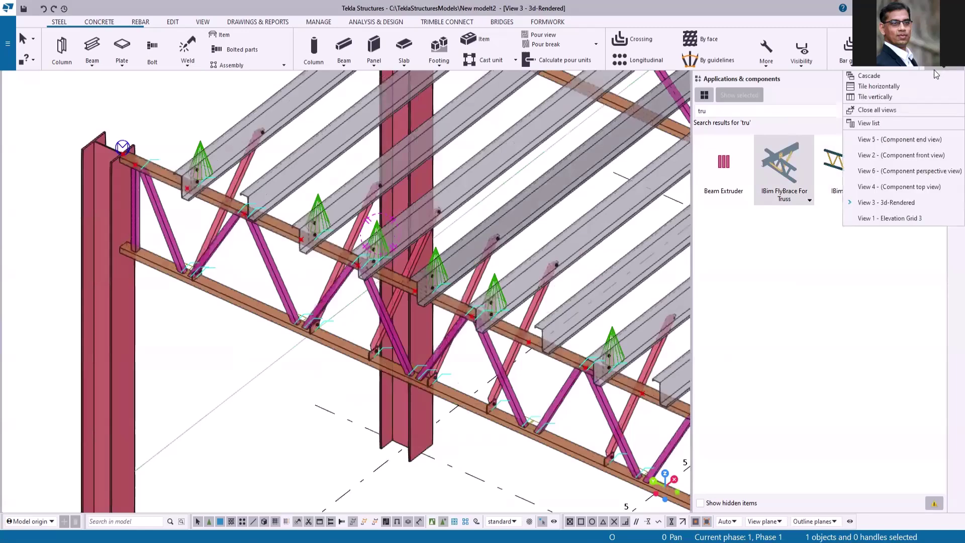
{"action": "left_click", "coordinate": [887, 202]}
{"action": "scroll", "coordinate": [101, 226], "scroll_direction": "down", "scroll_amount": 3}
{"action": "right_click", "coordinate": [440, 390]}
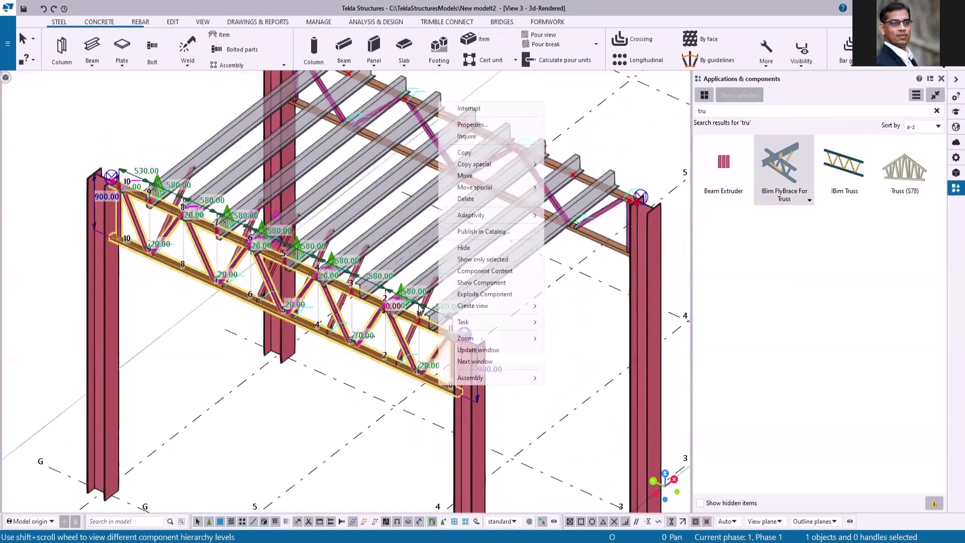
{"action": "mouse_move", "coordinate": [485, 306]}
{"action": "left_click", "coordinate": [593, 324]}
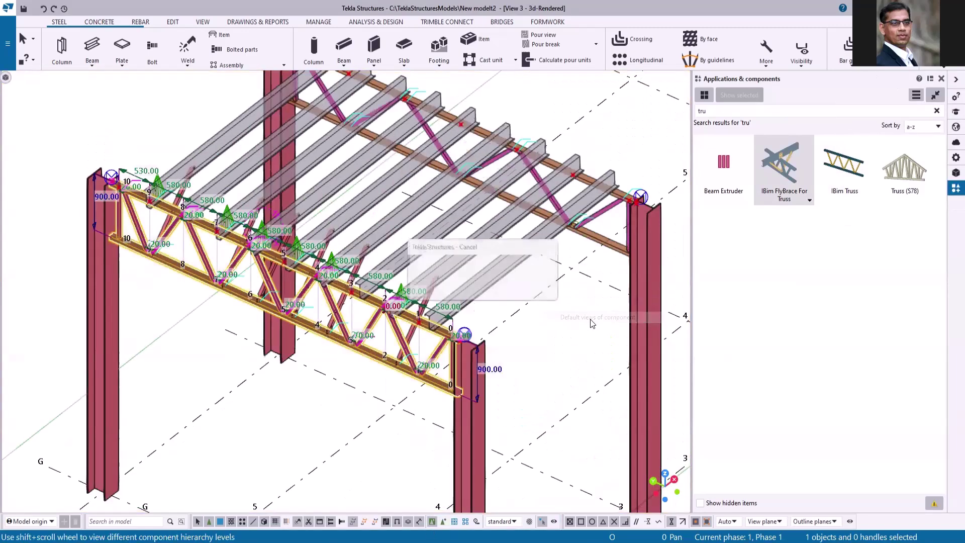
Switch to View 5 - Component end view and select the truss
{"action": "left_click", "coordinate": [945, 71]}
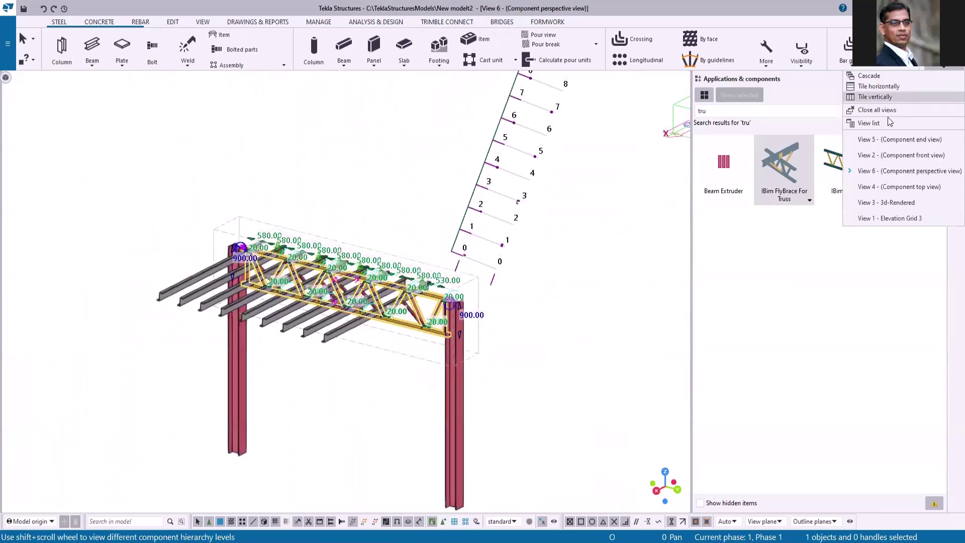
{"action": "left_click", "coordinate": [890, 141]}
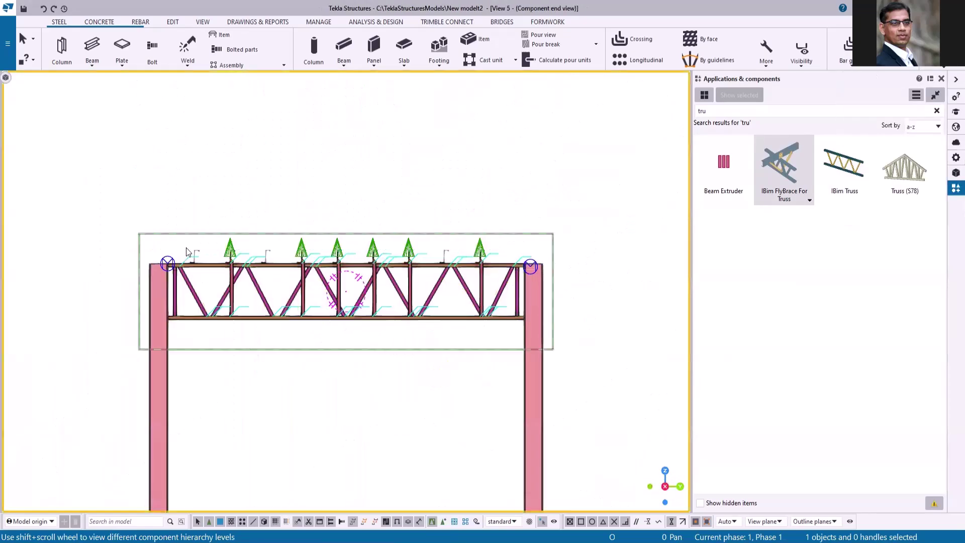
{"action": "scroll", "coordinate": [505, 322], "scroll_direction": "up", "scroll_amount": 8}
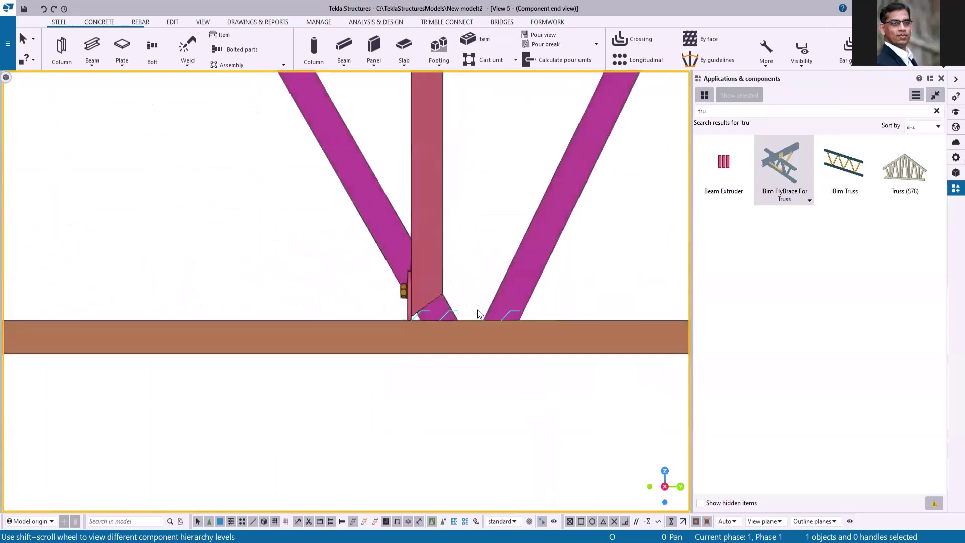
{"action": "scroll", "coordinate": [396, 334], "scroll_direction": "down", "scroll_amount": 3}
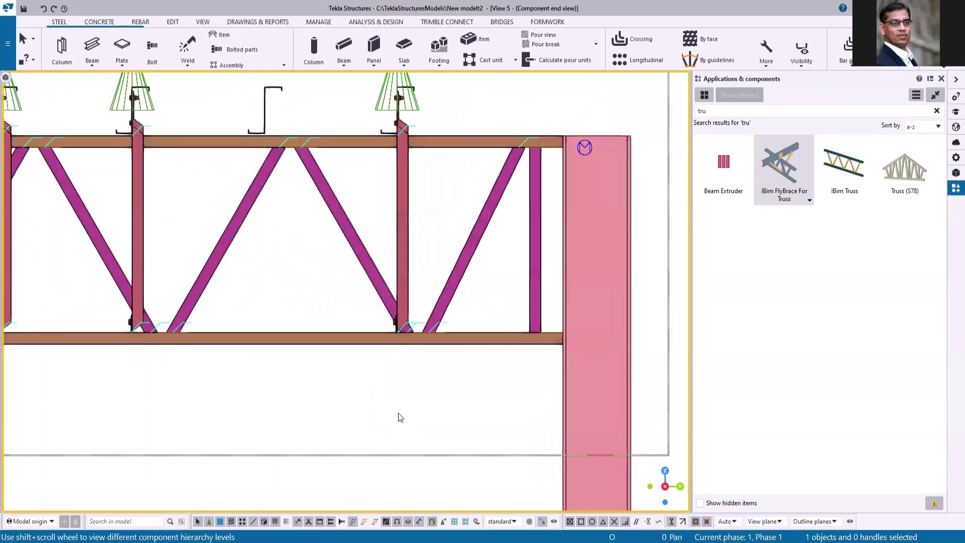
{"action": "left_click", "coordinate": [364, 336]}
Confirm the truss properties and change the left web's 20.00 bottom-chord offset to 70
{"action": "double_click", "coordinate": [363, 333]}
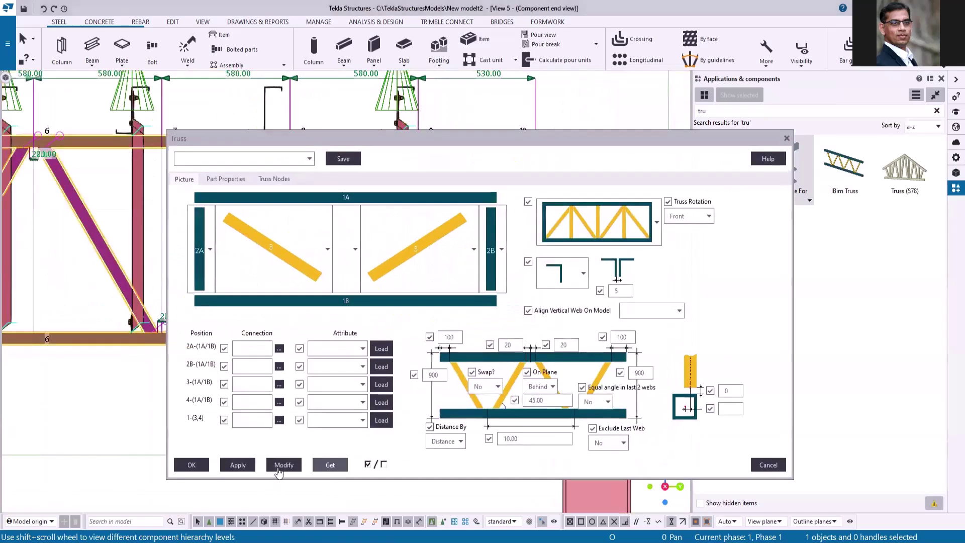
{"action": "left_click", "coordinate": [190, 465]}
{"action": "scroll", "coordinate": [429, 324], "scroll_direction": "up", "scroll_amount": 6}
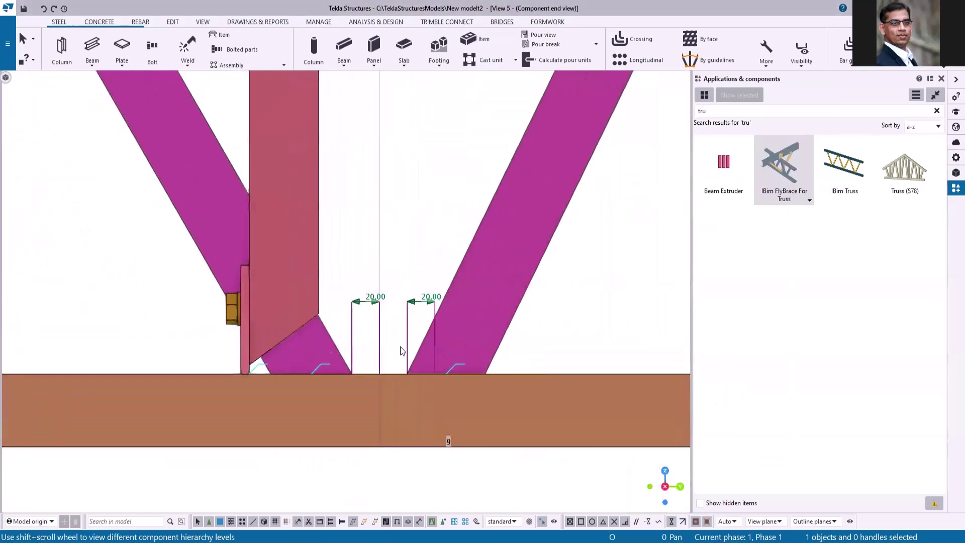
{"action": "left_click", "coordinate": [373, 295]}
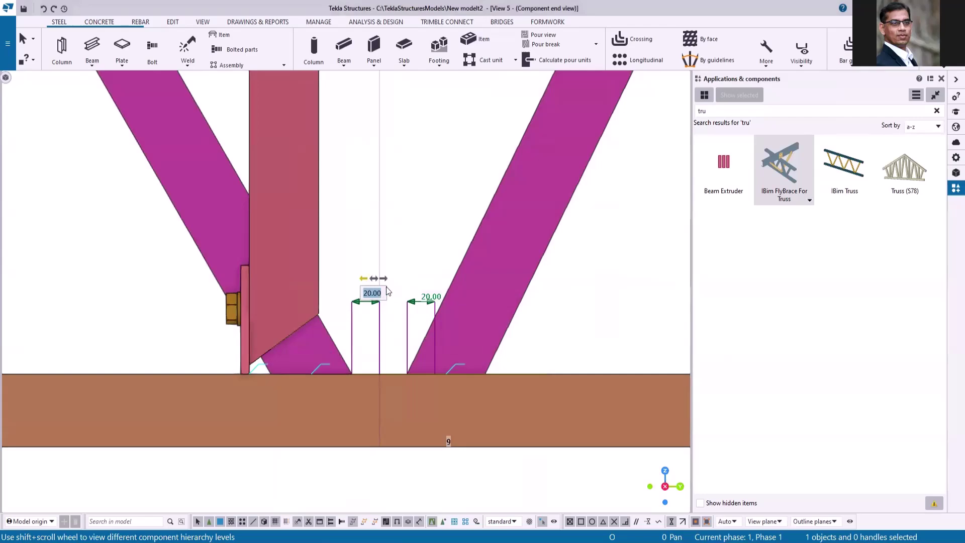
{"action": "type", "text": "70"}
{"action": "key", "text": "Return"}
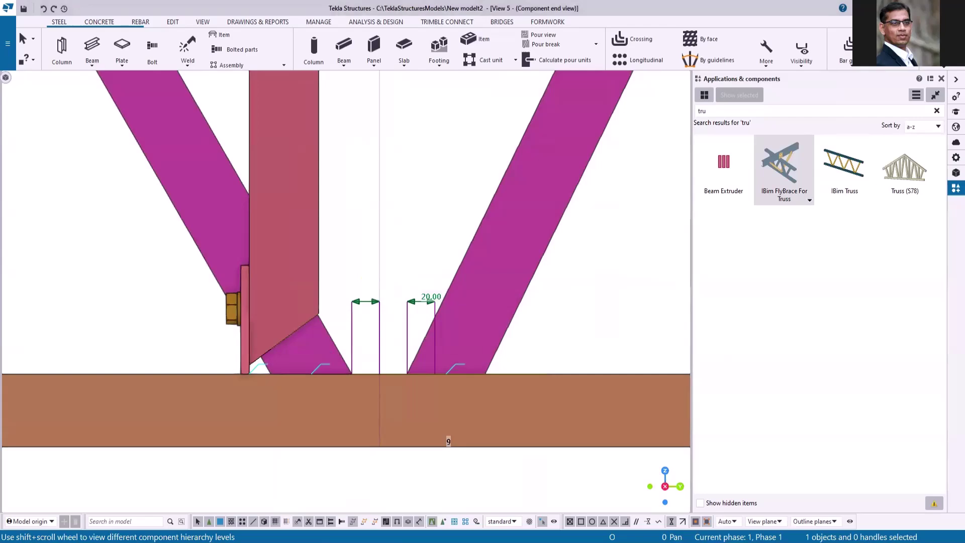
Raise that left web offset further to 120
{"action": "left_click", "coordinate": [340, 298]}
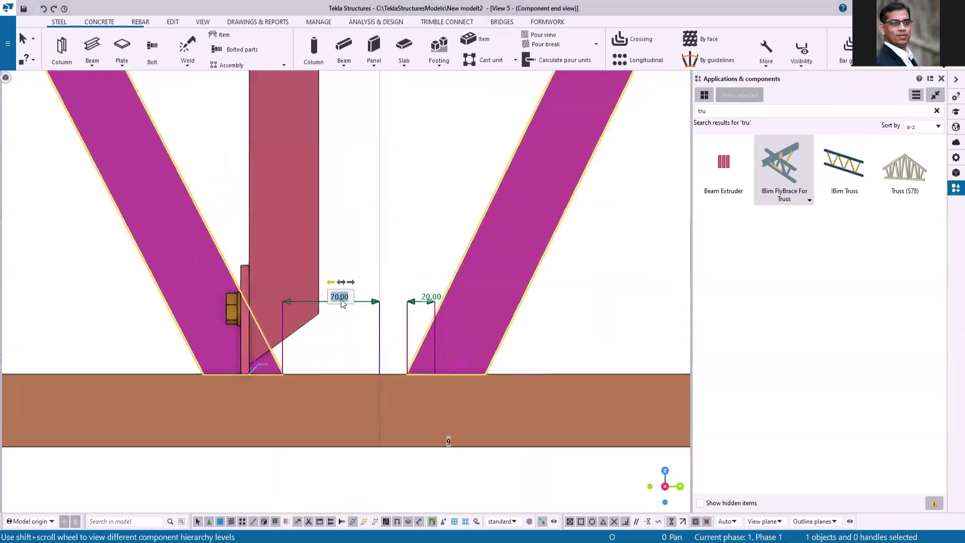
{"action": "left_click", "coordinate": [334, 298]}
{"action": "type", "text": "120"}
{"action": "key", "text": "Return"}
{"action": "scroll", "coordinate": [352, 322], "scroll_direction": "down", "scroll_amount": 2}
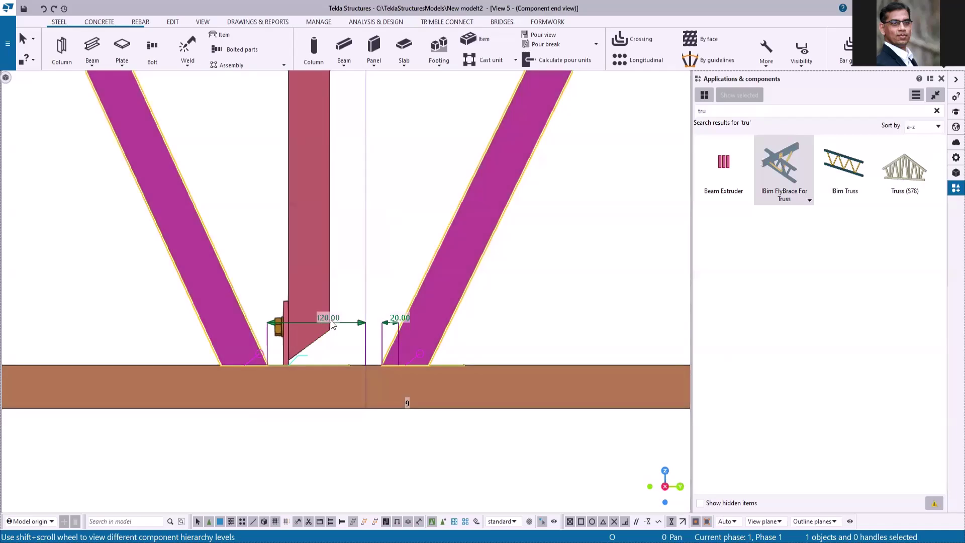
Leave the component end view and switch back to View 3 - 3d-Rendered
{"action": "left_click", "coordinate": [401, 321]}
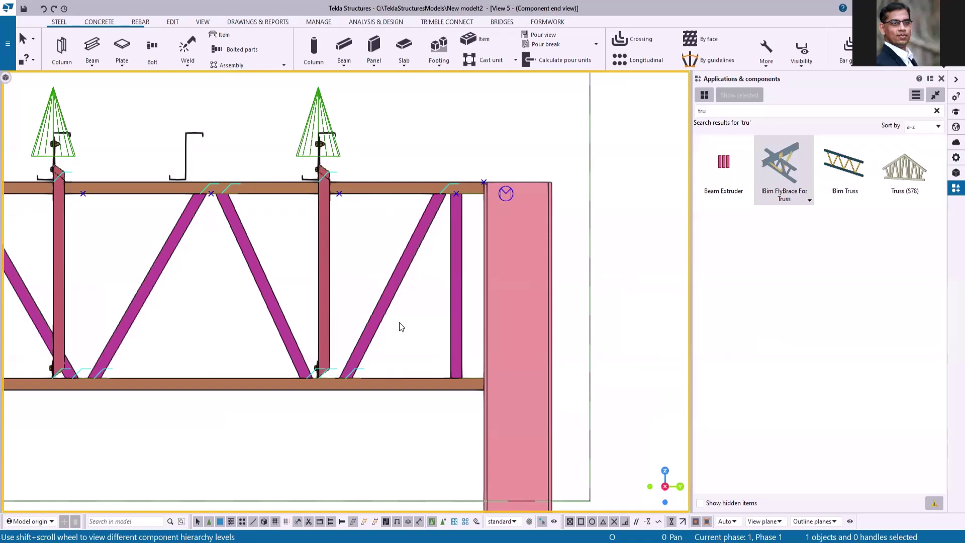
{"action": "scroll", "coordinate": [399, 327], "scroll_direction": "down", "scroll_amount": 5}
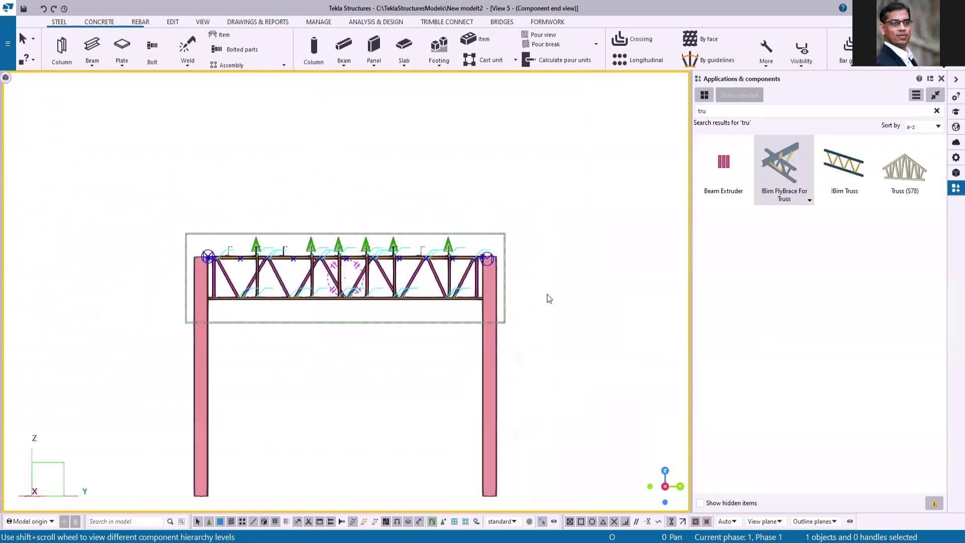
{"action": "left_click", "coordinate": [945, 67]}
{"action": "left_click", "coordinate": [900, 202]}
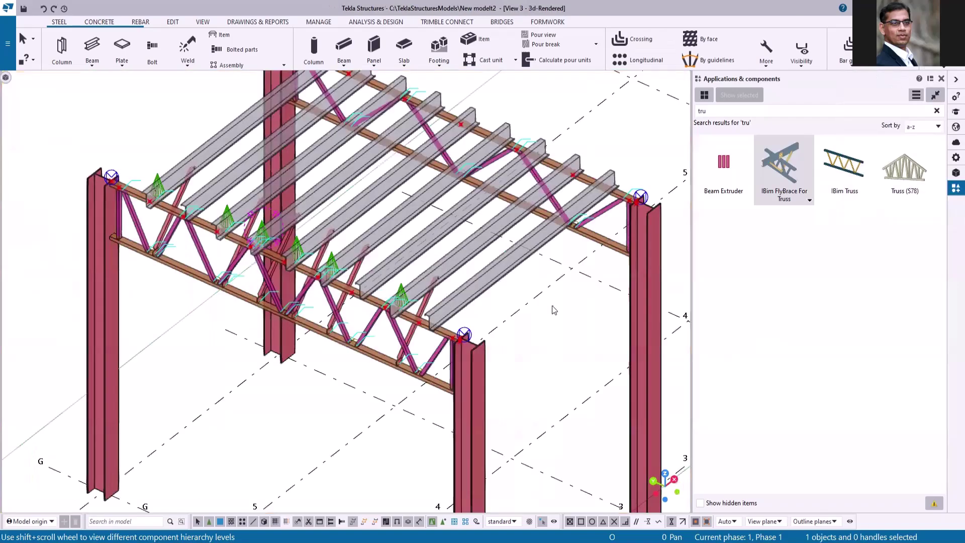